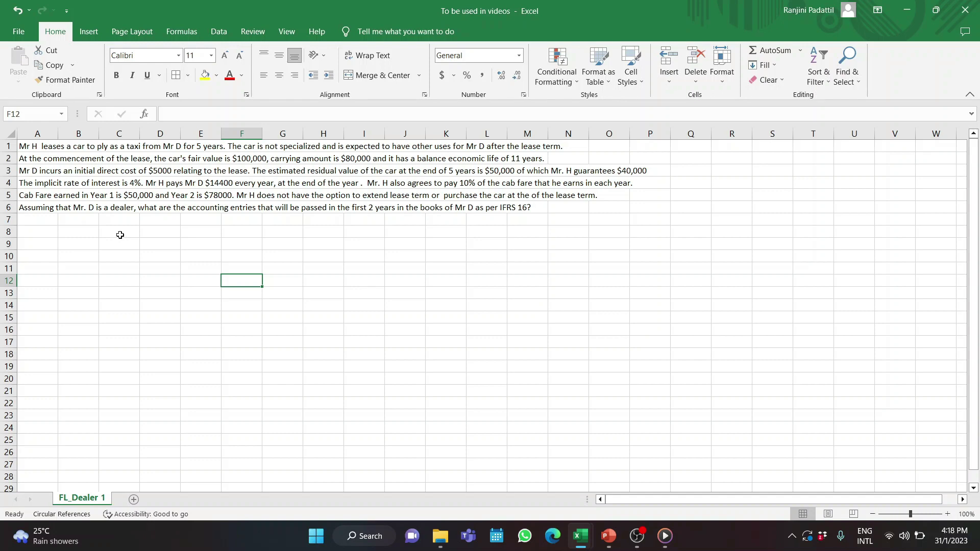
Add a bold heading SUMMARY in cell A8 below the lease problem text
left_click(40, 230)
type("SUMMARY")
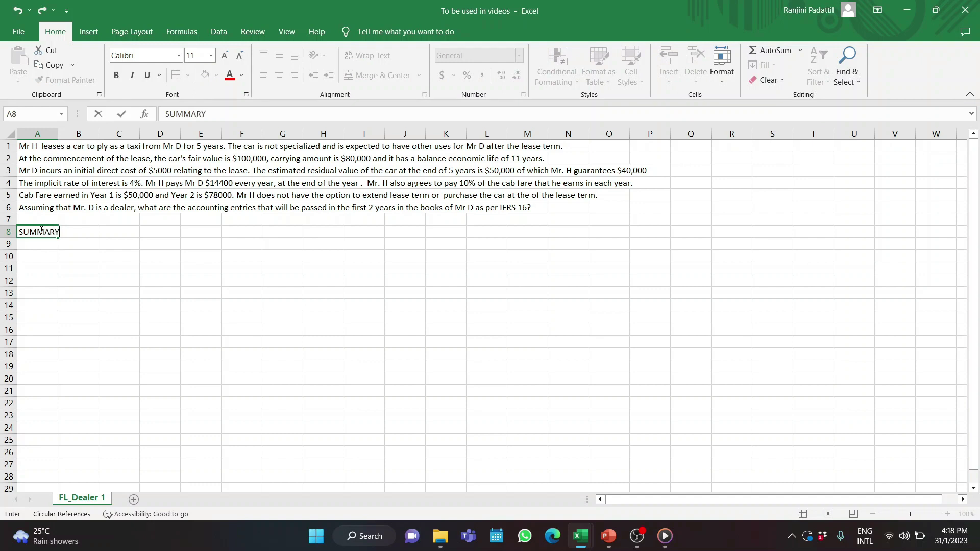
key("Return")
left_click(40, 230)
key("ctrl+b")
key("Return")
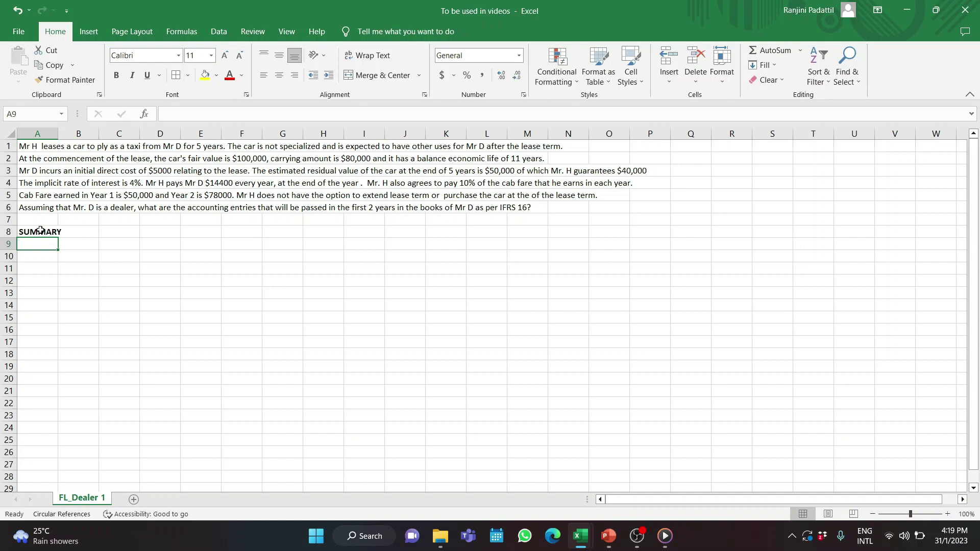
Add the summary rows Lease Term with 5 yrs in row 9 and FV with 100000 in row 10
type("Leas")
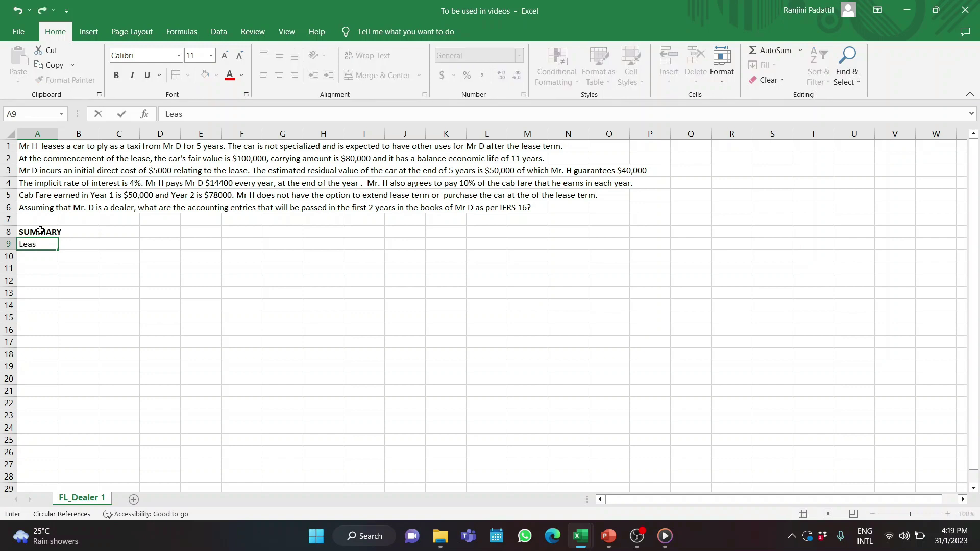
type("e Term")
key("Tab")
type("5 yrs")
key("Return")
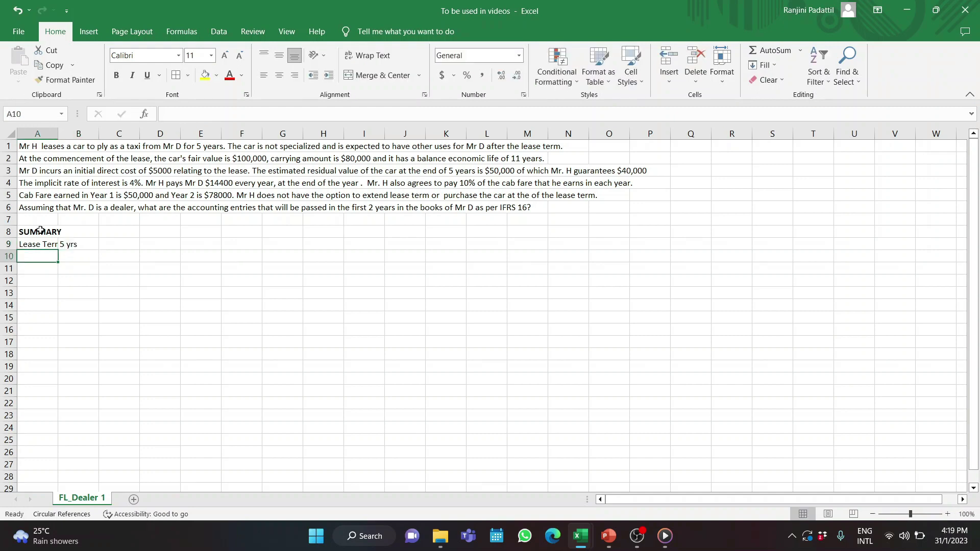
type("FV")
key("Tab")
type("100000")
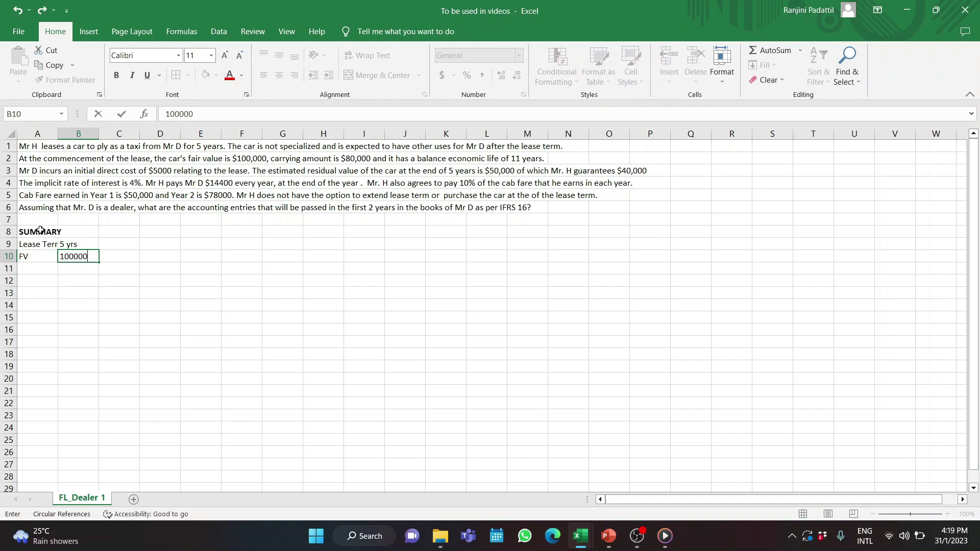
key("Return")
Add Carrying Amount with 80000 in row 11 and widen column A to fit the summary labels
type("Carrying Amount")
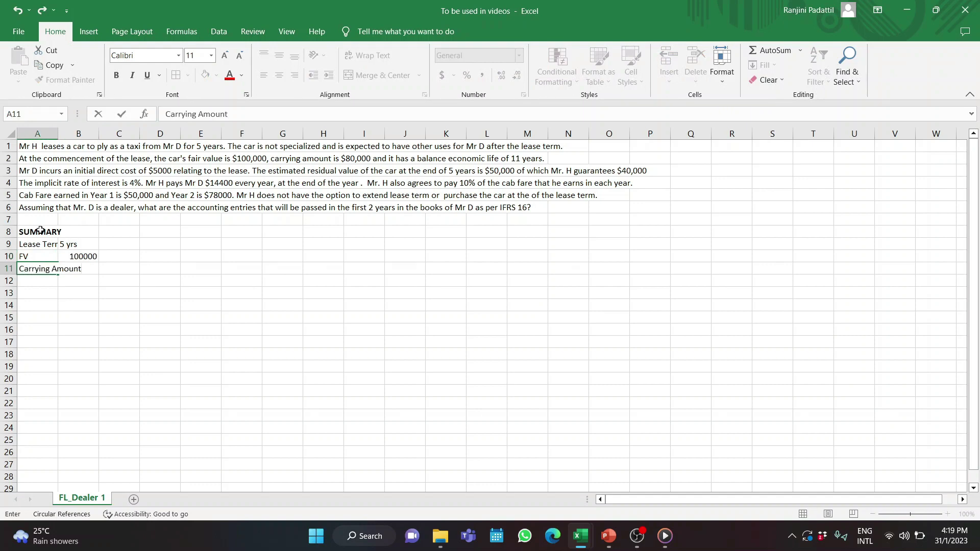
key("ctrl+Return")
key("Tab")
type("80000")
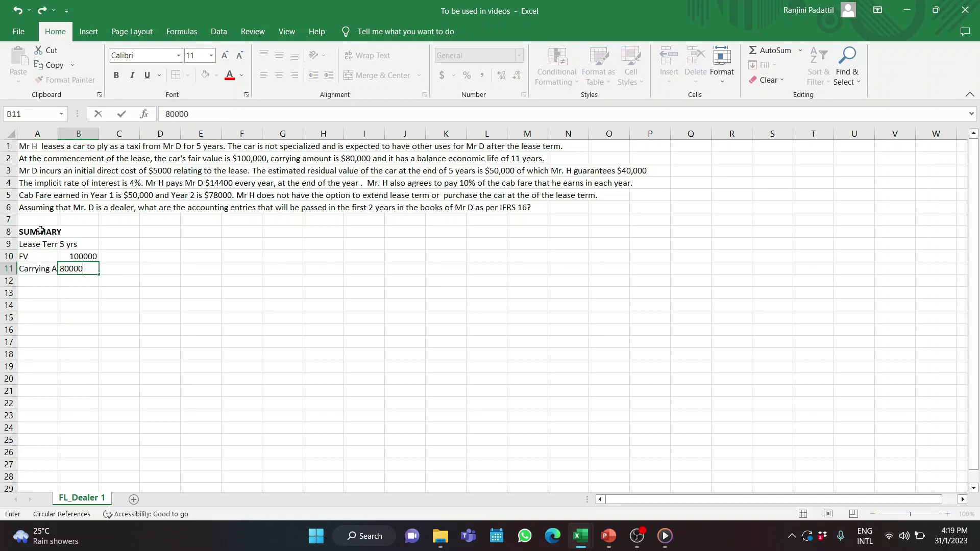
key("ctrl+Return")
left_click_drag(58, 133, 104, 133)
Add the summary rows Economic Life with 11 yrs in row 12 and IDC with 5000 in row 13
left_click(69, 281)
type("Economic Life")
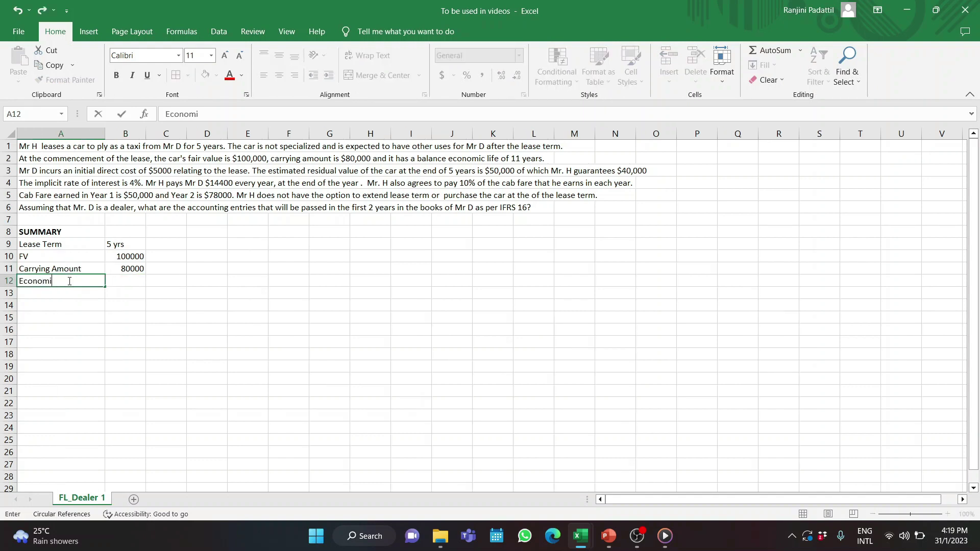
key("Tab")
type("11 yrs")
key("Return")
type("IDC")
key("Tab")
type("5000")
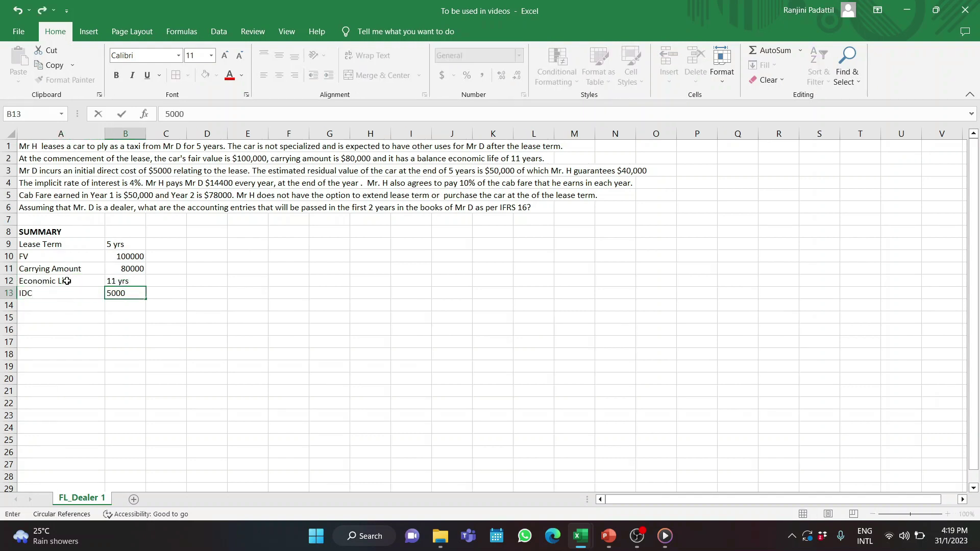
key("Left")
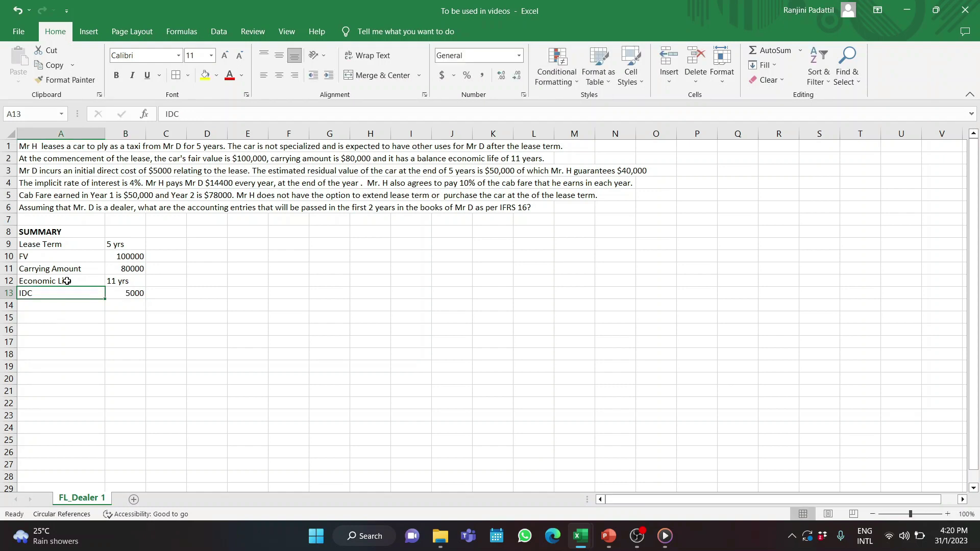
Add the summary rows Guaranteed RV with 40000 in row 14 and Unguaranteed RV with 10000 in row 15
key("Down")
type("Guar")
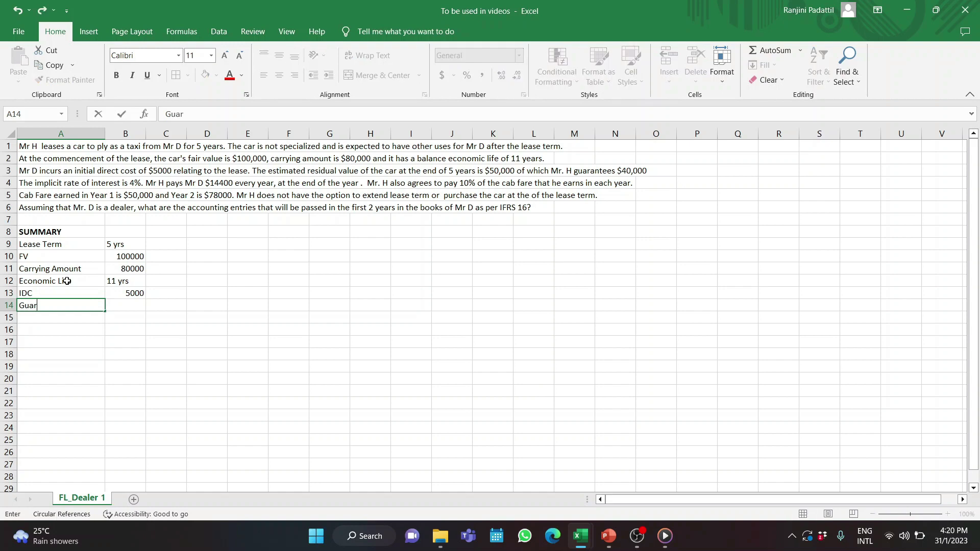
type("anteed RV")
key("Right")
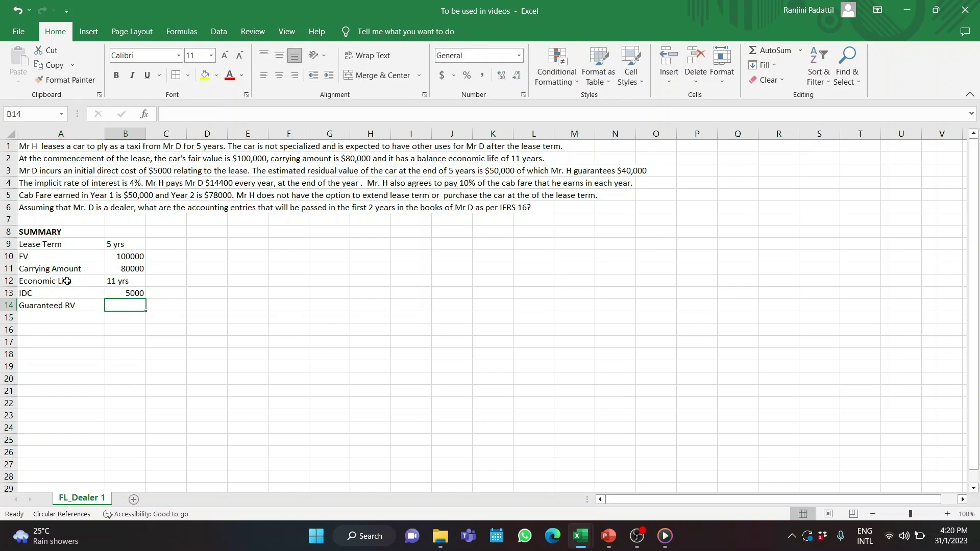
type("40000")
key("Down")
key("Left")
type("Unguaranteed RV")
key("Right")
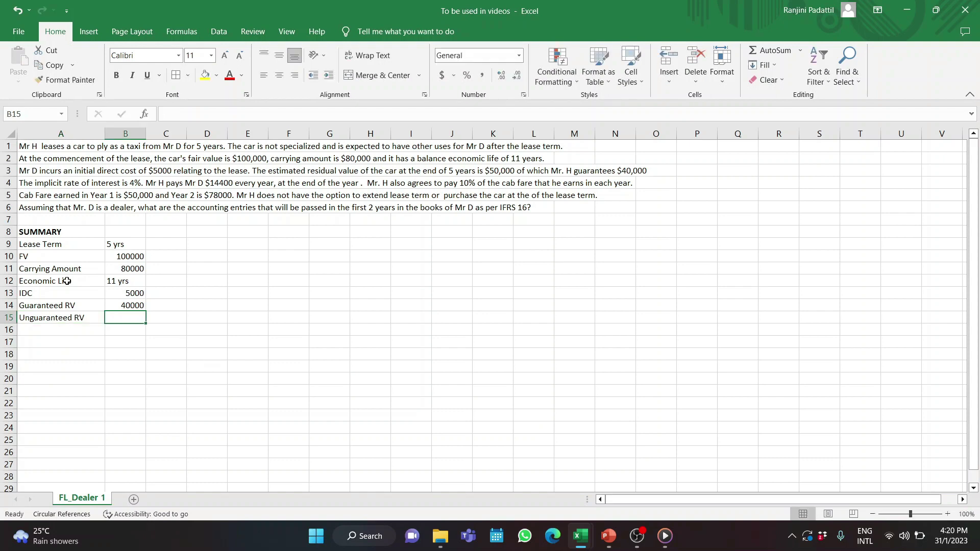
type("10000")
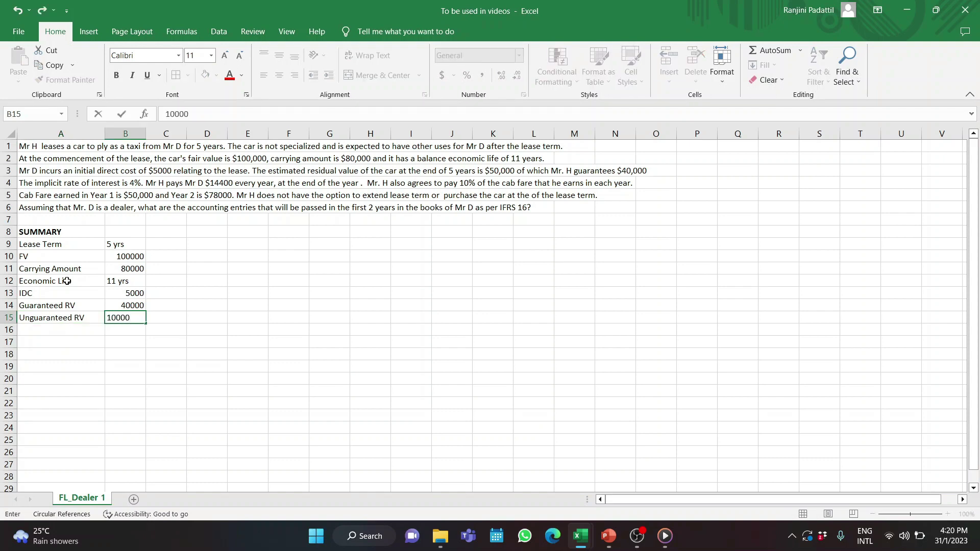
Add the summary row IRR with 4% in row 16
key("Down")
key("Left")
type("IRR")
key("Right")
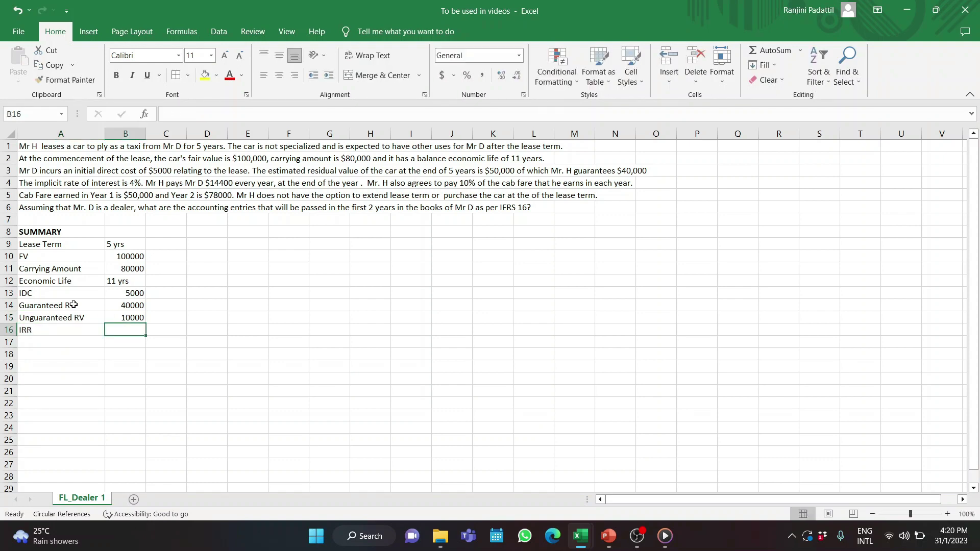
type("4%")
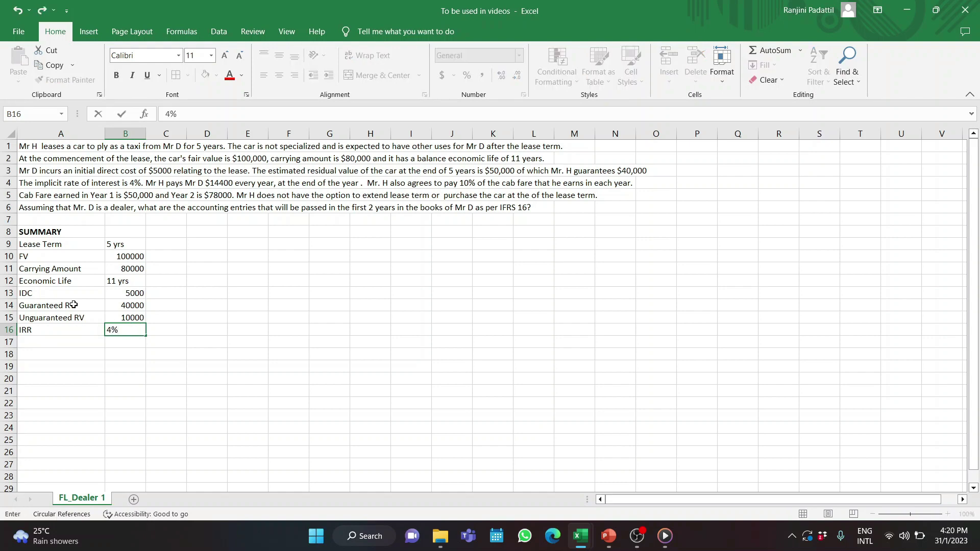
Add Lease Rental with 14400 in row 17 and note EOY beside the amount in C17
key("Down")
key("Left")
type("Lease Rental")
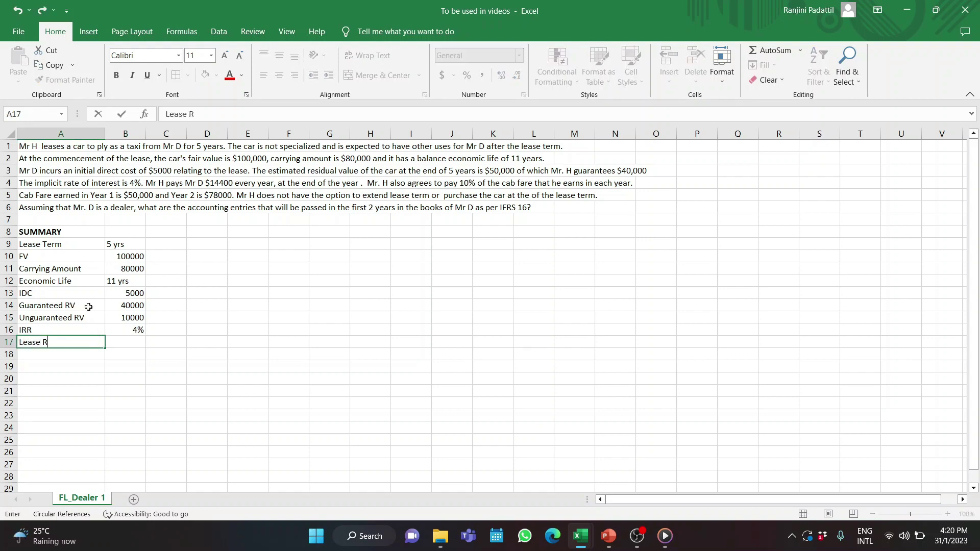
key("Right")
type("14400")
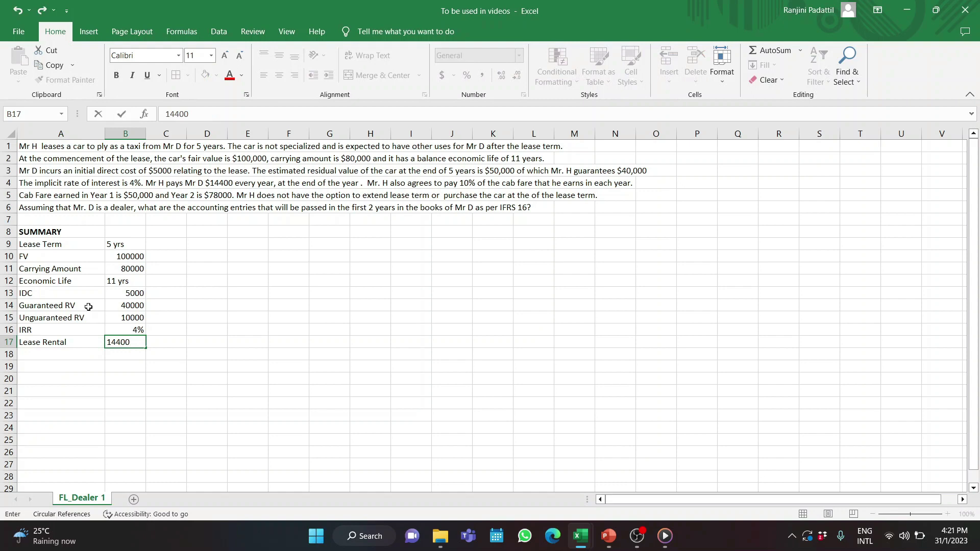
key("Down")
key("Left")
key("Up")
key("Right")
key("Right")
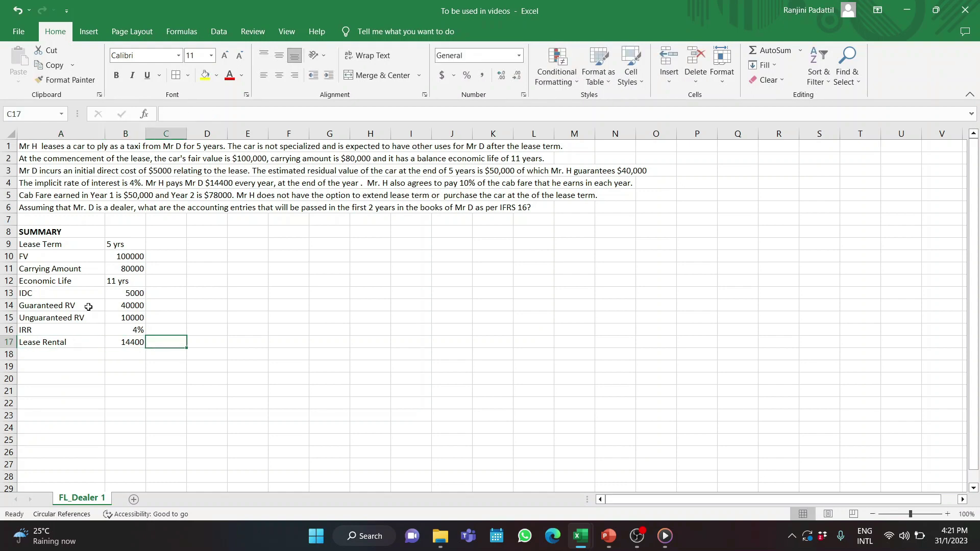
type("EOY")
key("Return")
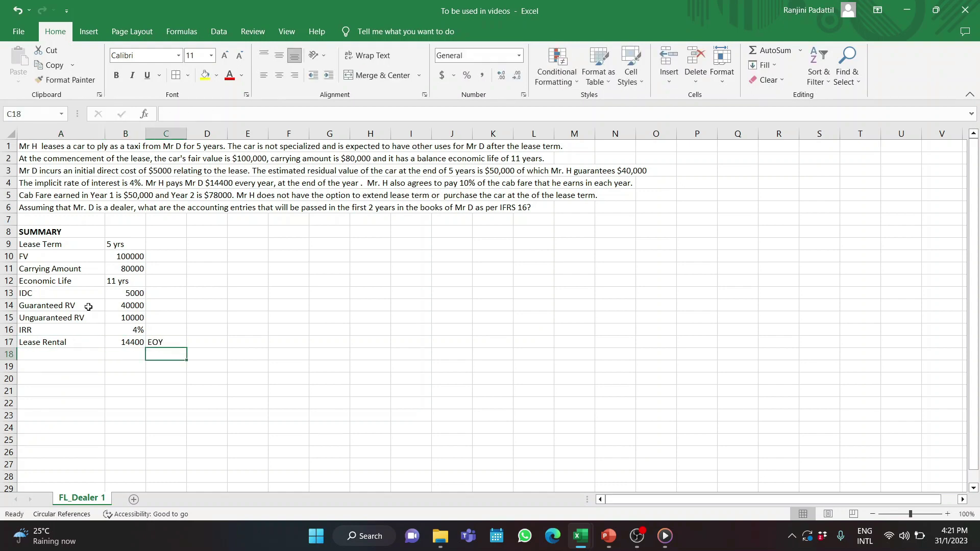
Add the summary row Variable Rental with "10% of Cab Fare" in row 18
key("Left")
key("Left")
type("Variable Rental")
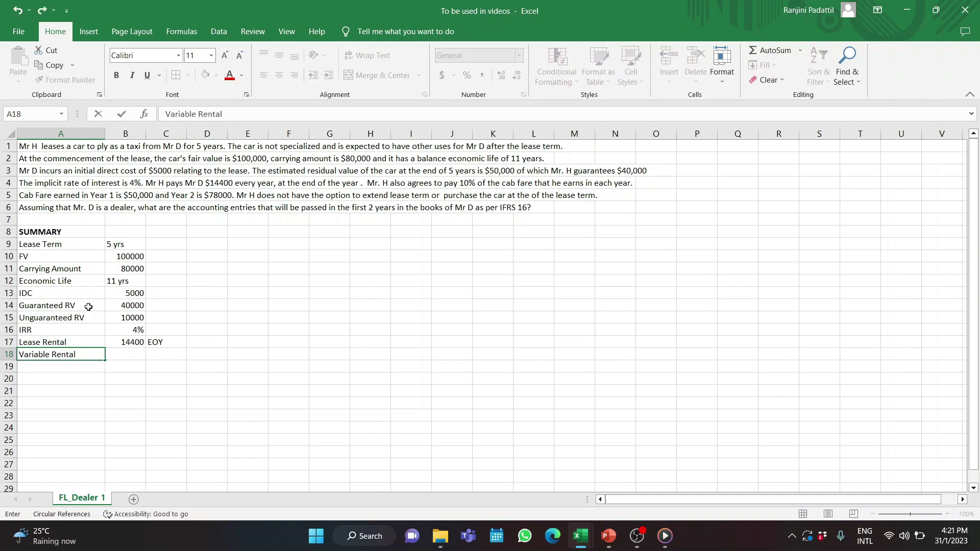
key("Tab")
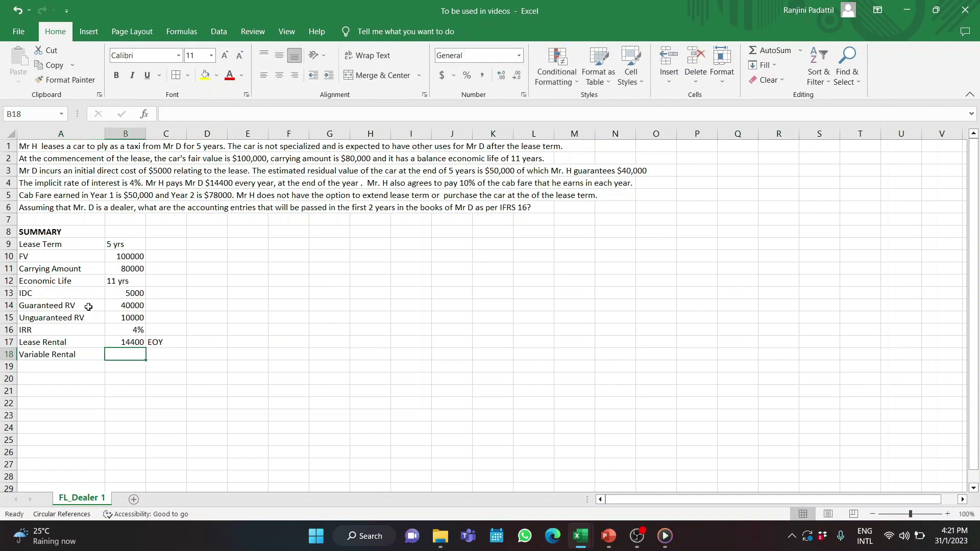
type("10%")
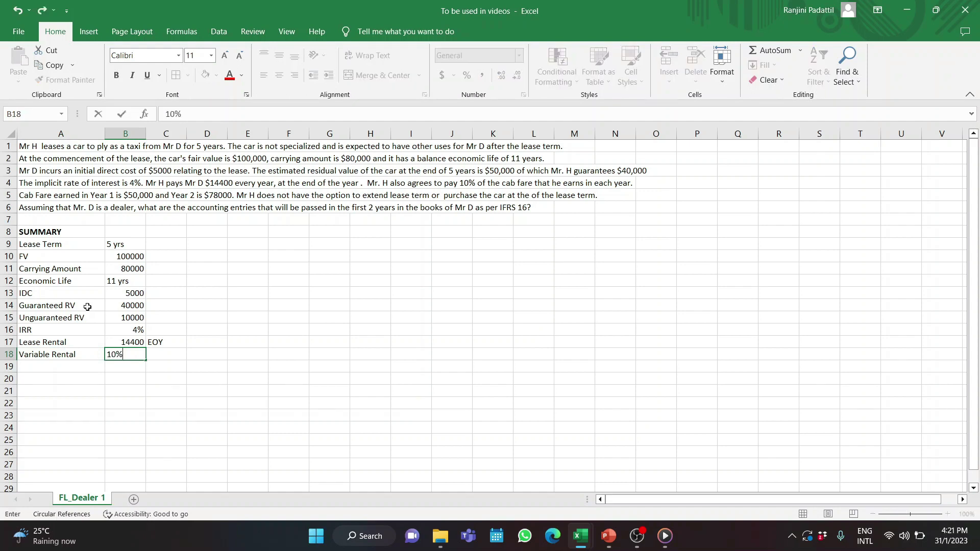
type(" of Cab Fare")
key("Return")
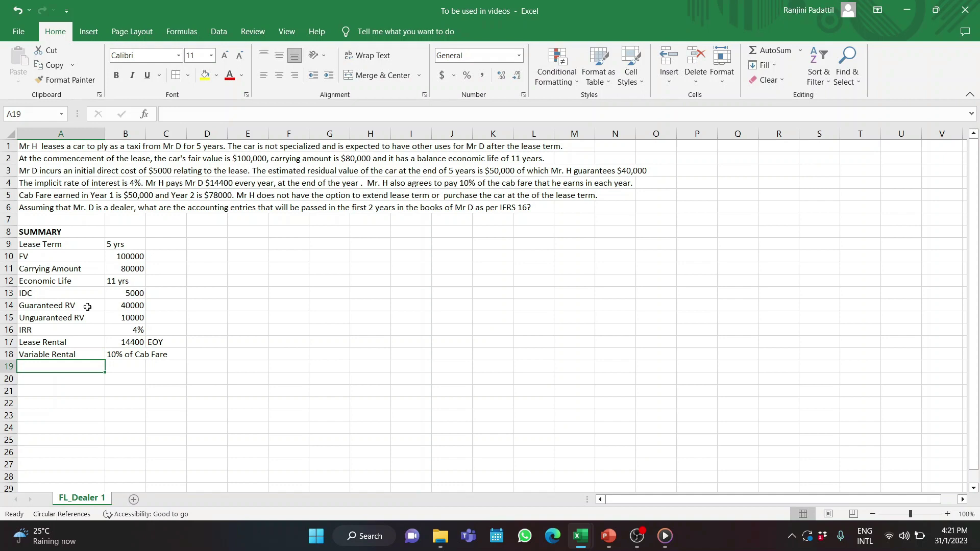
Add the summary row Lessor with Dealer in row 19
type("Lessor")
key("Tab")
type("Dealer")
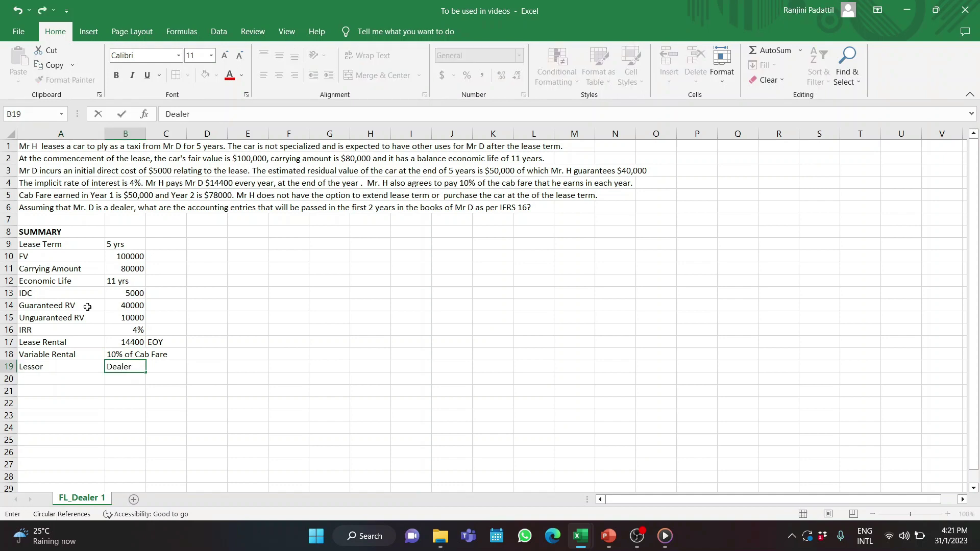
key("Return")
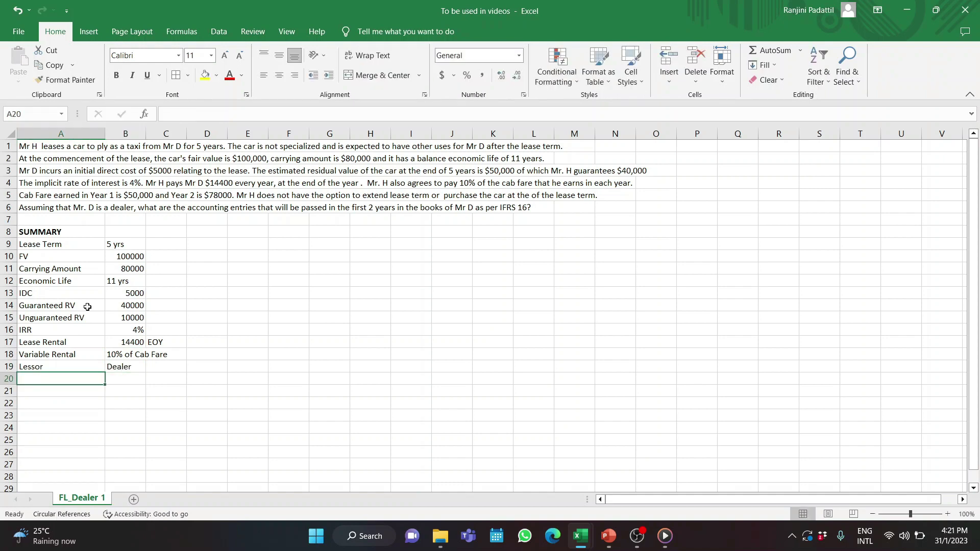
Enter the headings SOLUTION in A21 and JOURNAL ENTRIES in A23
key("Return")
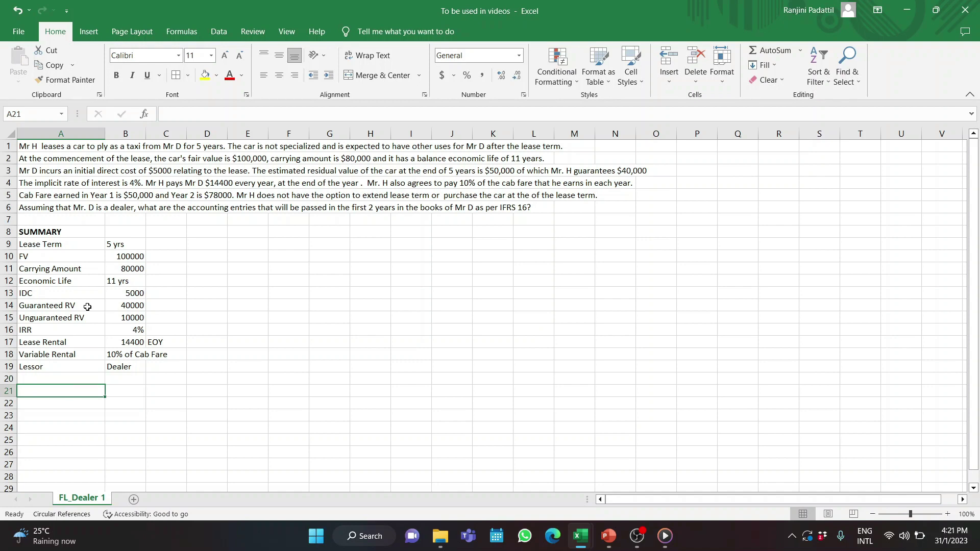
type("SOLUTION")
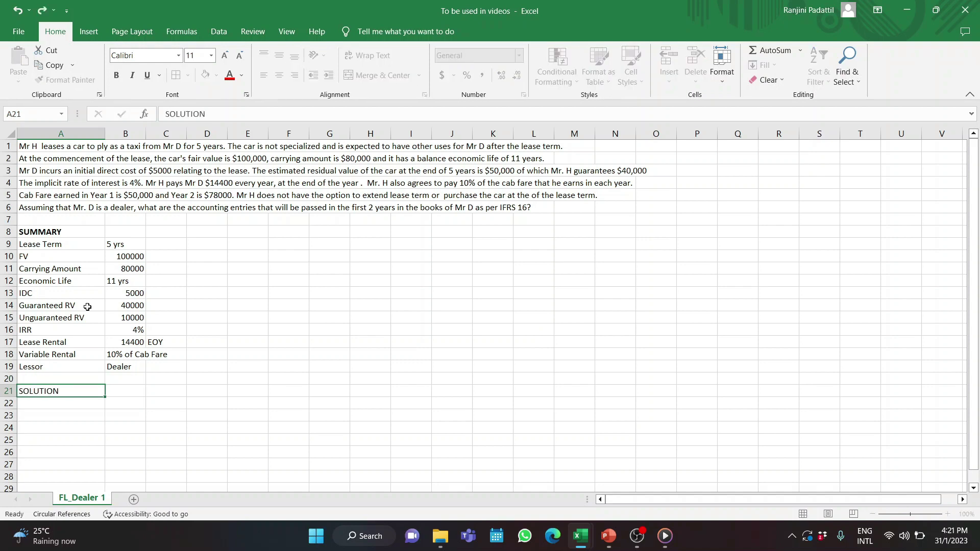
key("Return")
key("Return")
type("JOURNAL ENTRIES")
key("Return")
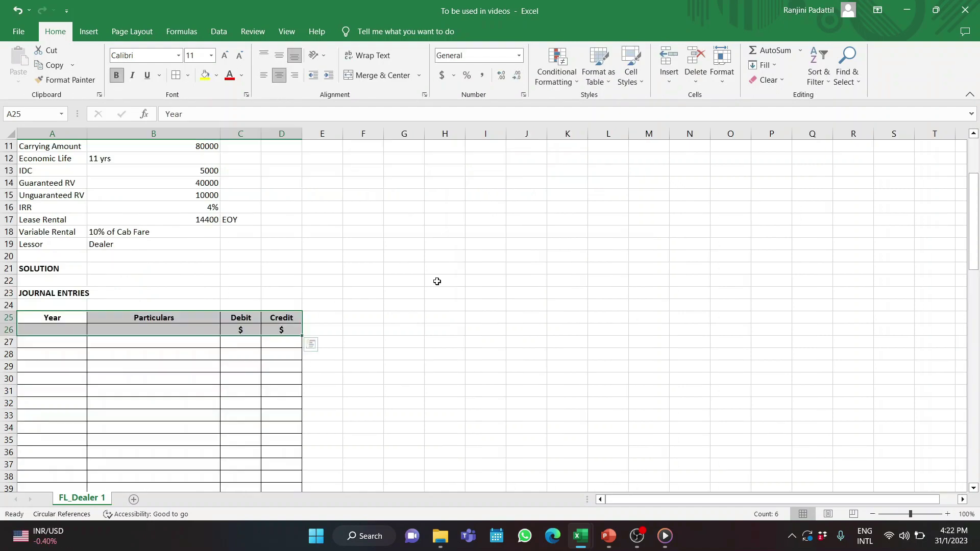
Add a bold heading WORKING NOTES in H23, on the same row as the journal entries heading
left_click(440, 294)
type("WORKI")
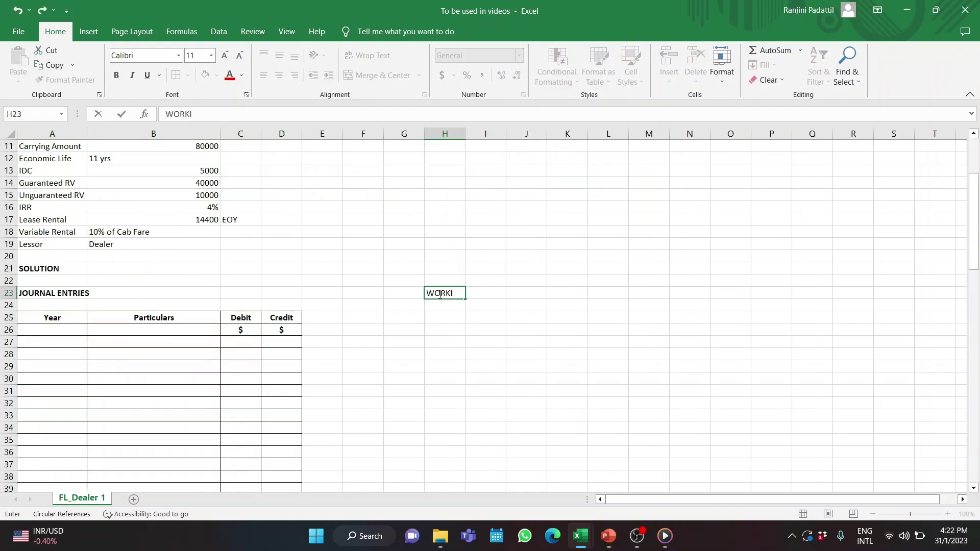
type("NG NOTES")
key("ctrl+Return")
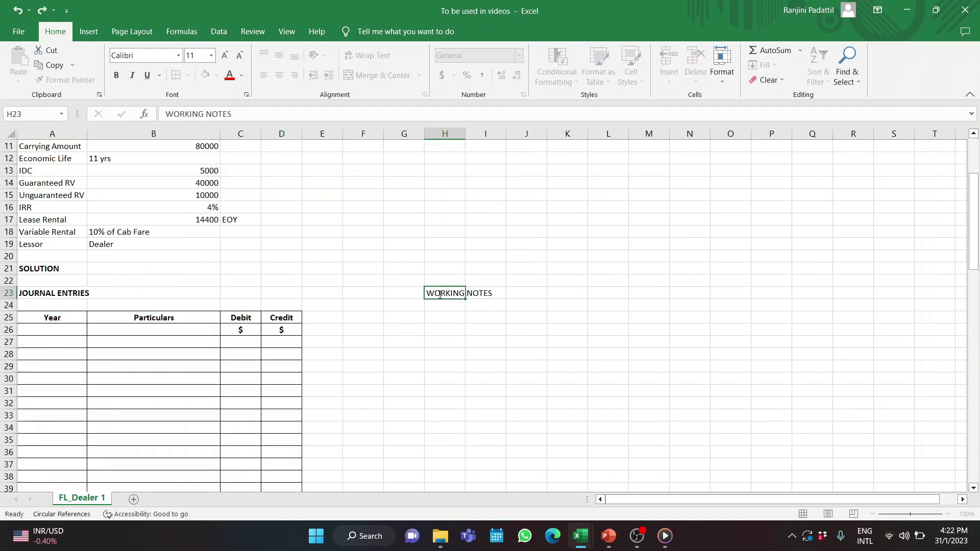
key("ctrl+b")
Enter the bold heading "WN1 - Finance Lease or Operating Lease" in H25 under the working notes heading
key("Down")
key("Down")
type("WN1 -")
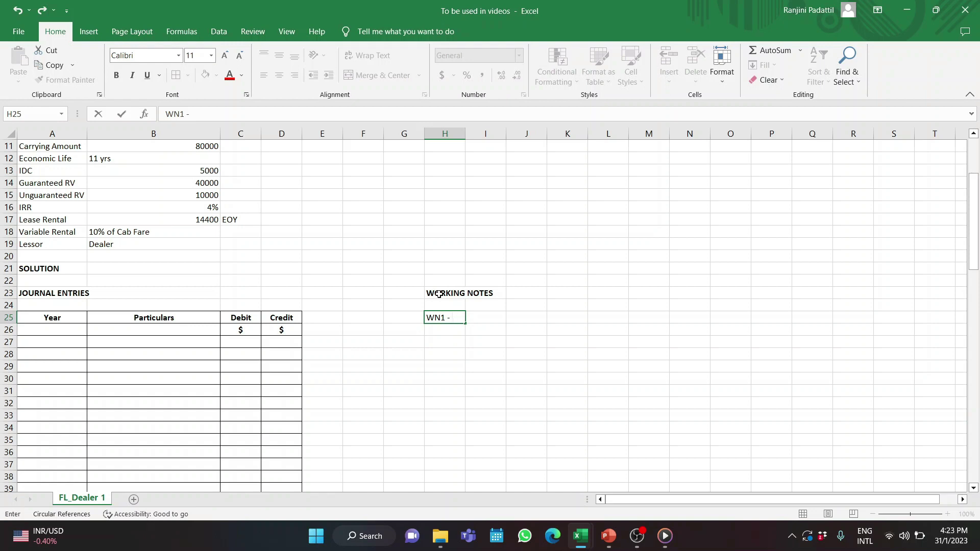
scroll(439, 295, "up", 4)
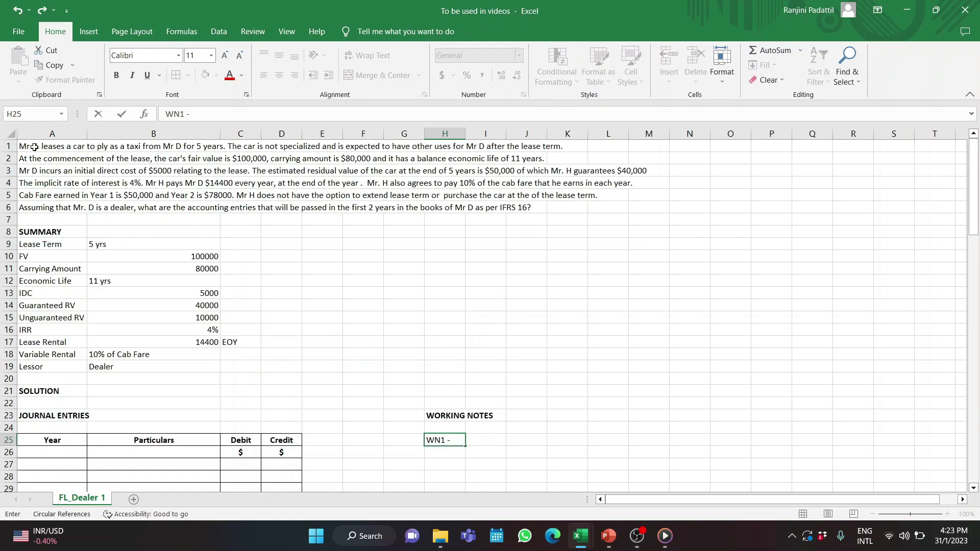
left_click(31, 148)
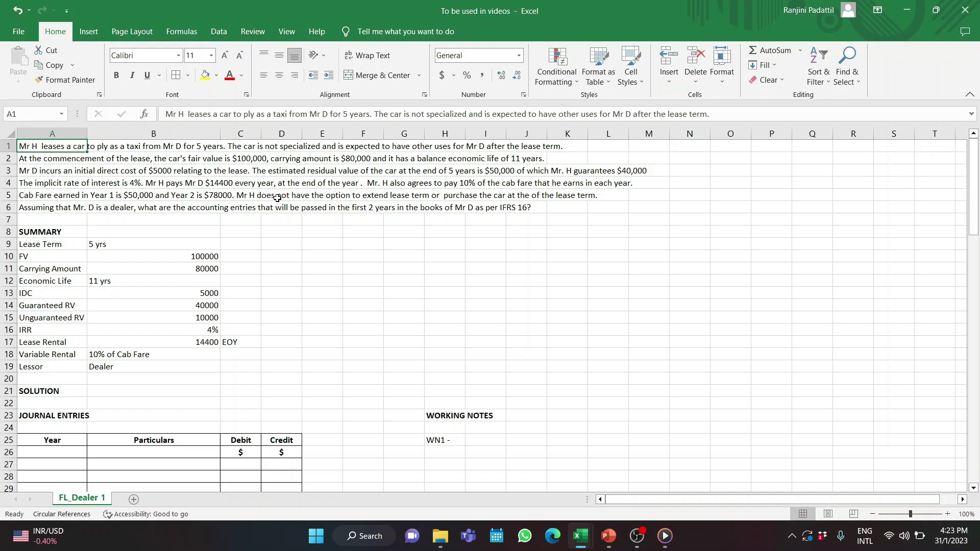
key("ctrl+z")
left_click(242, 115)
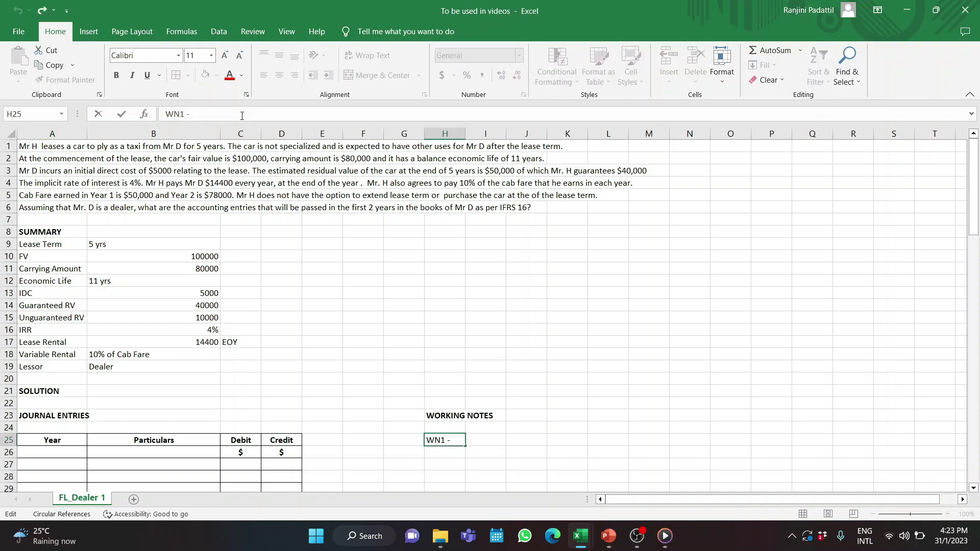
key("Escape")
key("ctrl+y")
key("ctrl+y")
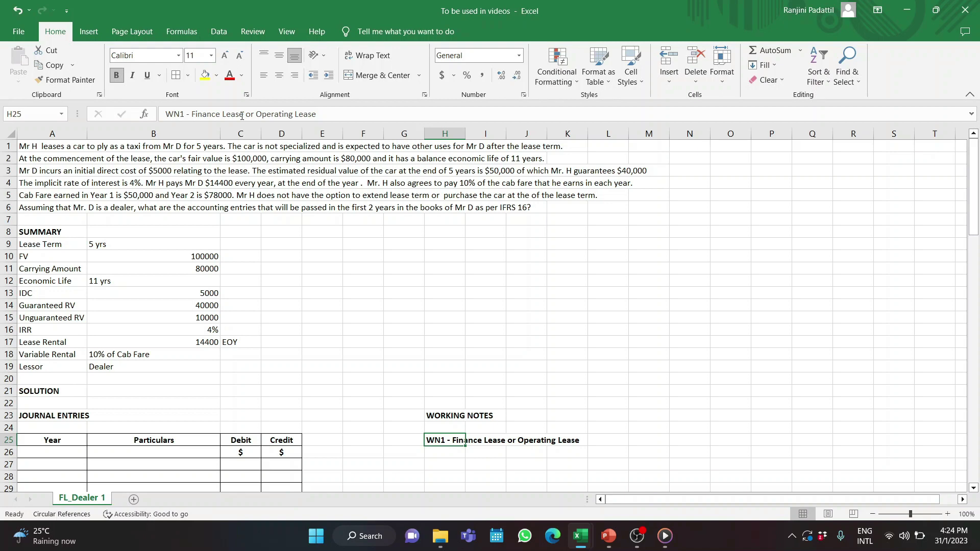
Fill row 27 of the WN1 table with year 1-5, Annual Rental, cash flow 14400 and discount factor 4.4514
key("Down")
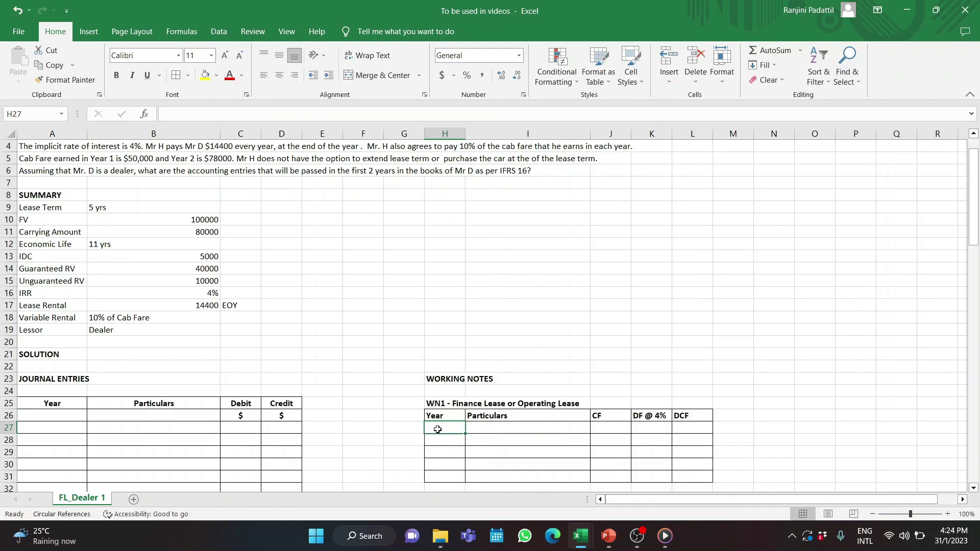
type("'")
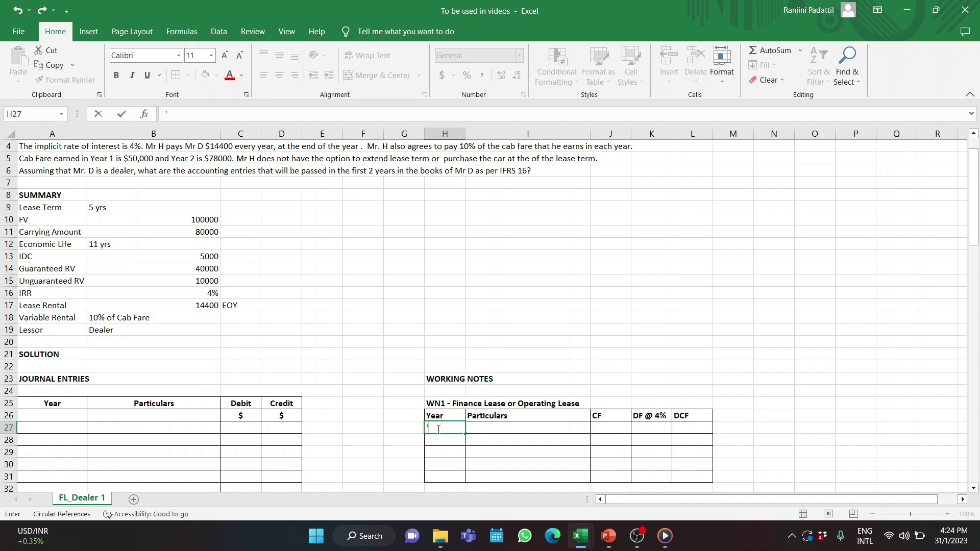
type("1-5")
key("Tab")
type("Annual Rental")
key("Tab")
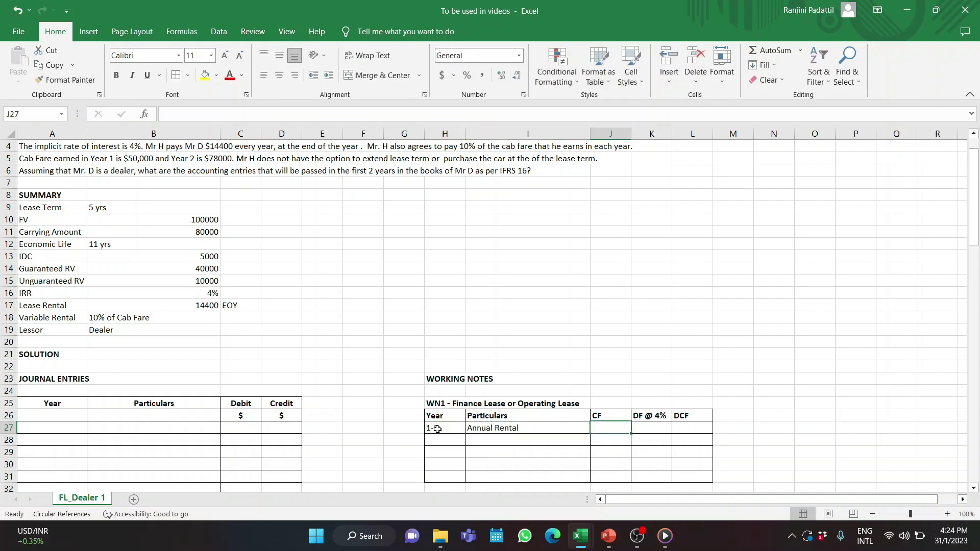
type("14400")
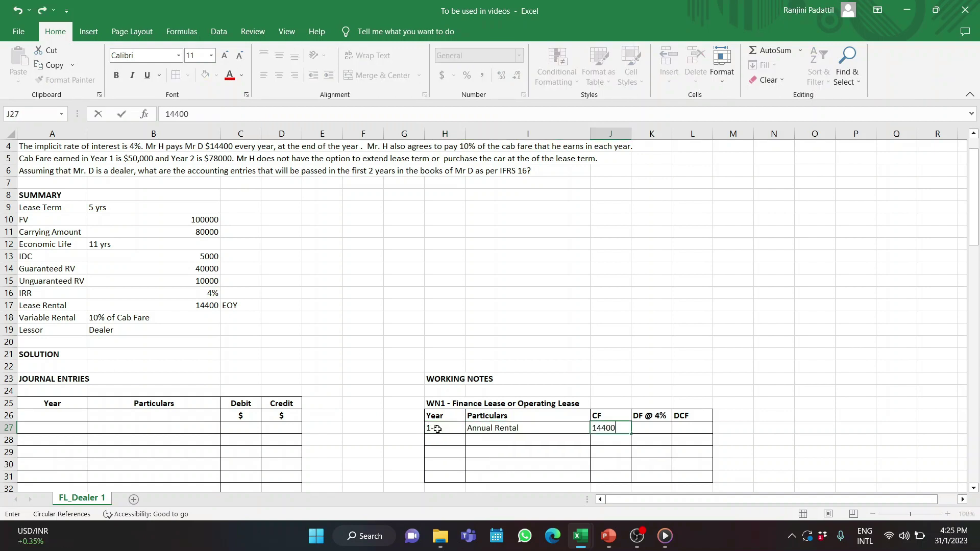
key("Tab")
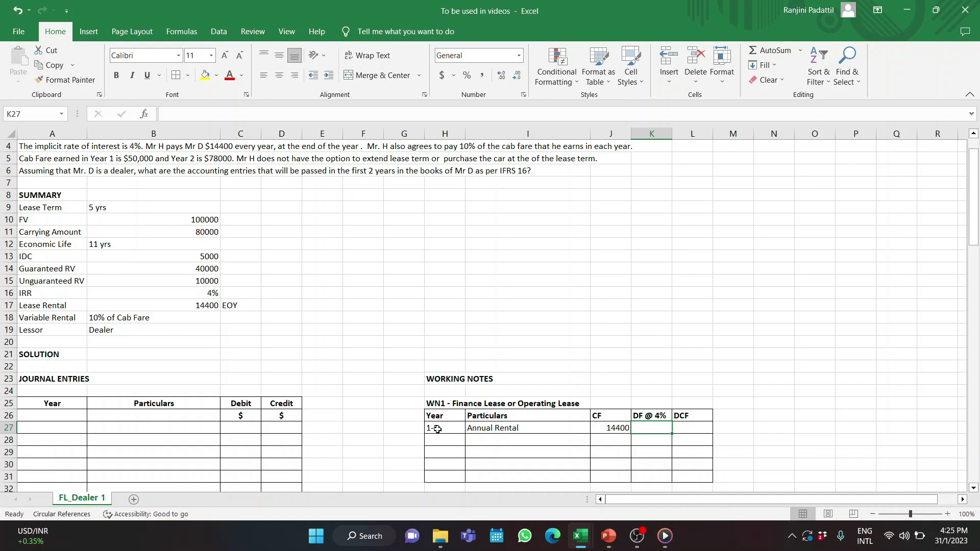
type("4")
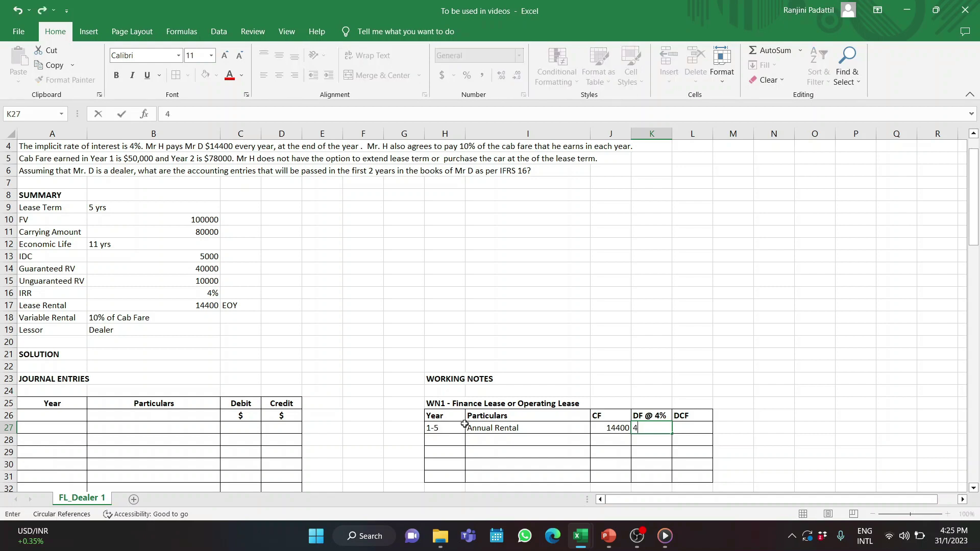
type(".4514")
Calculate the annual rental's discounted cash flow in L27 by multiplying its cash flow by its discount factor
key("Tab")
type("=")
key("Left")
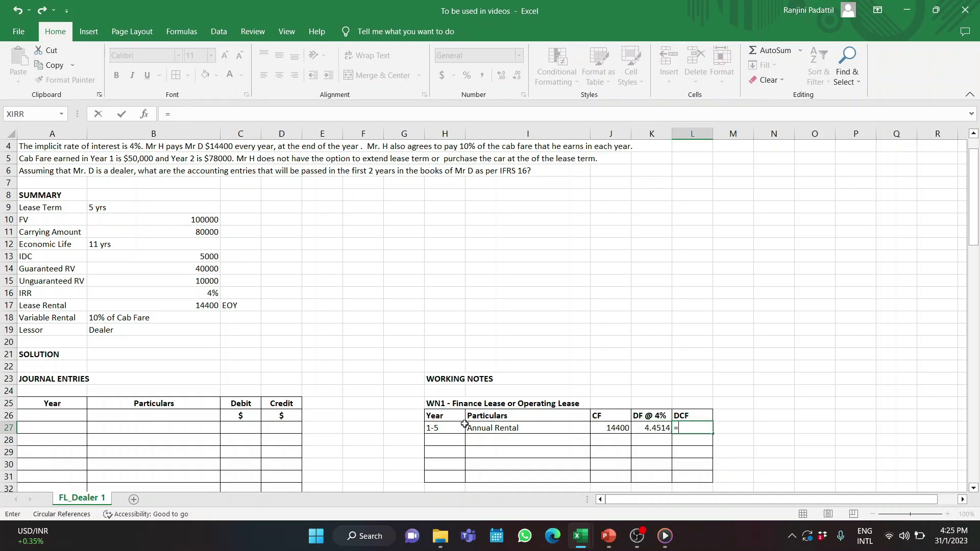
type("*")
key("Left")
key("Return")
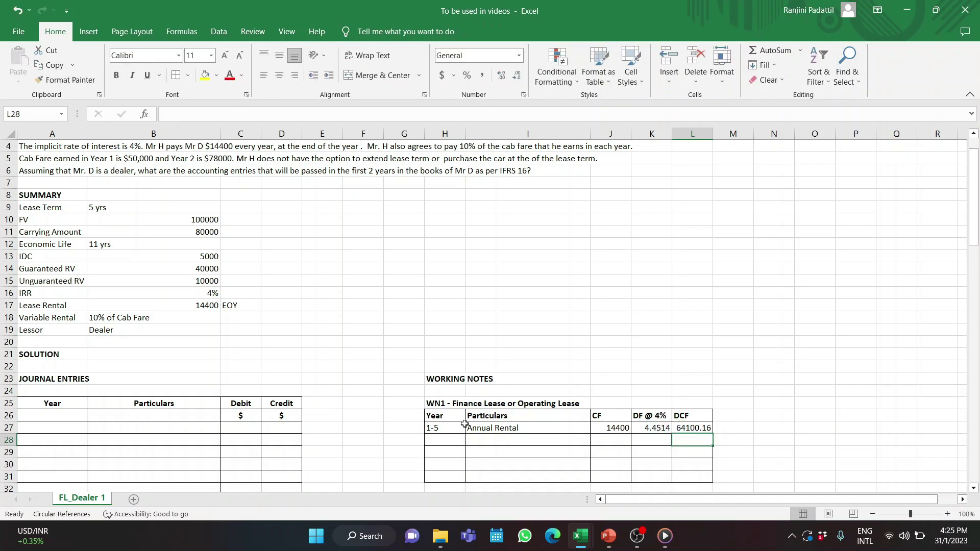
Fill row 28 of the WN1 table with year 5, Guaranteed Residual Value, cash flow 40000 and discount factor 0.8218
key("Left")
key("Left")
key("Left")
key("Left")
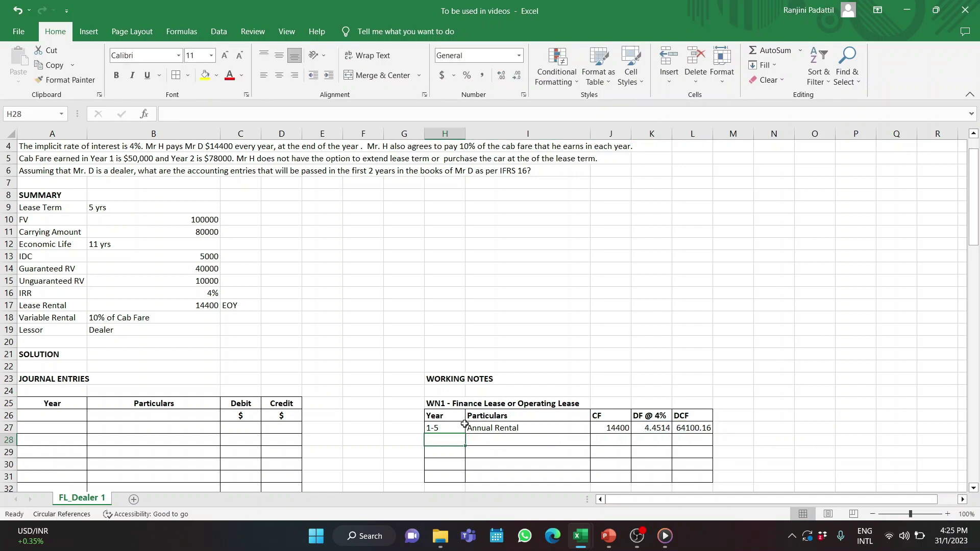
type("5")
key("Tab")
type("Guaranteed Residual Value")
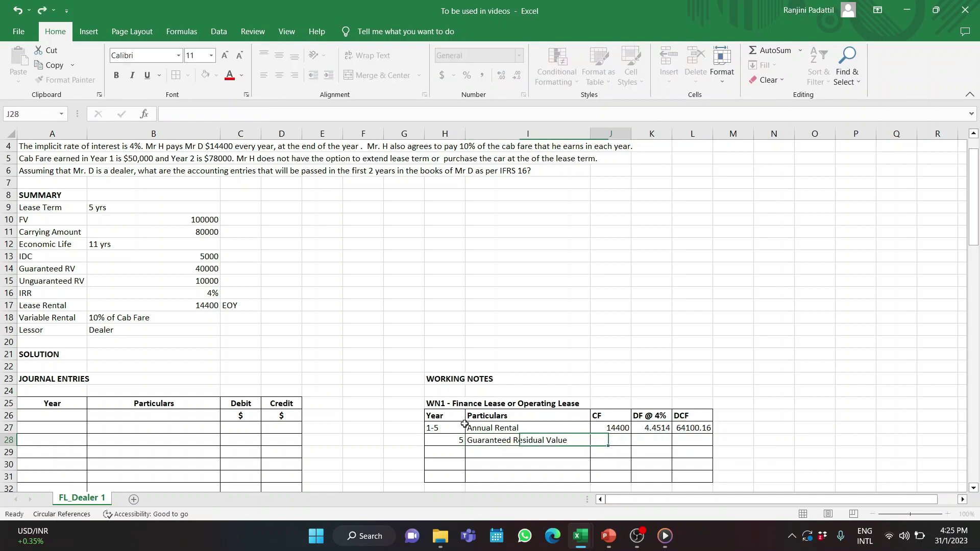
key("Tab")
type("40000")
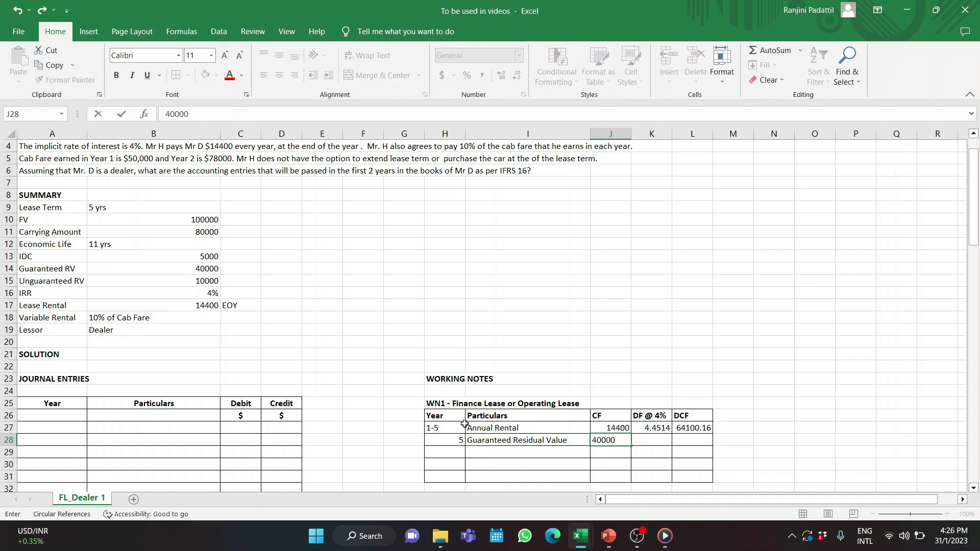
key("Tab")
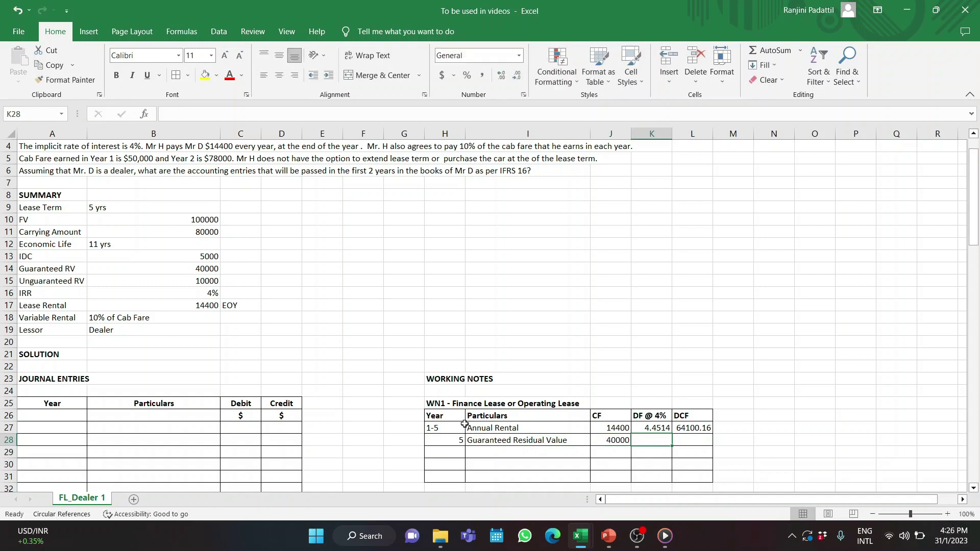
type("0.")
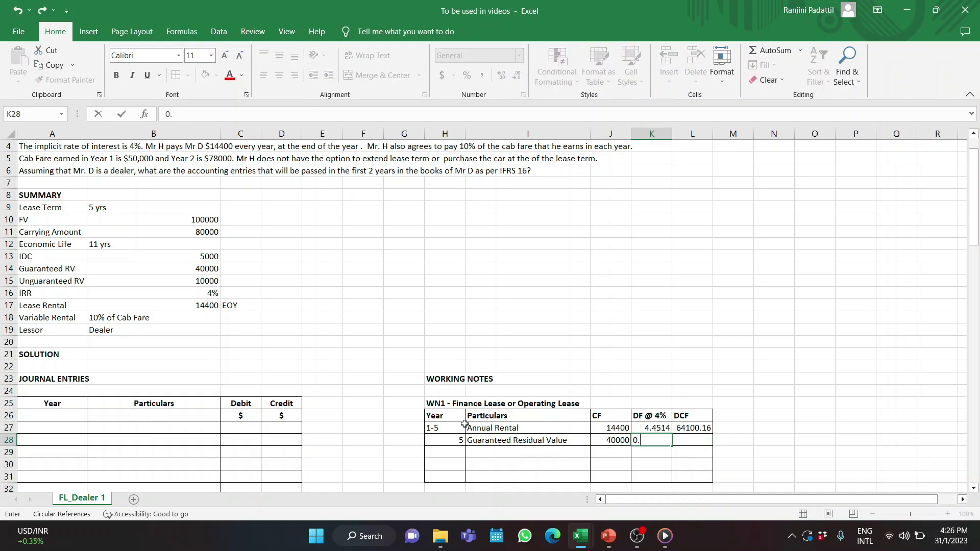
type("8218")
Calculate the guaranteed residual value's discounted cash flow in L28 as its cash flow times its discount factor
key("Tab")
type("=")
key("Left")
type("*")
key("Left")
key("Left")
type("J28")
key("Return")
Total the WN1 discounted cash flows in L29 with =SUM(L27:L28) and make the total bold
type("=sum(L27:L28)")
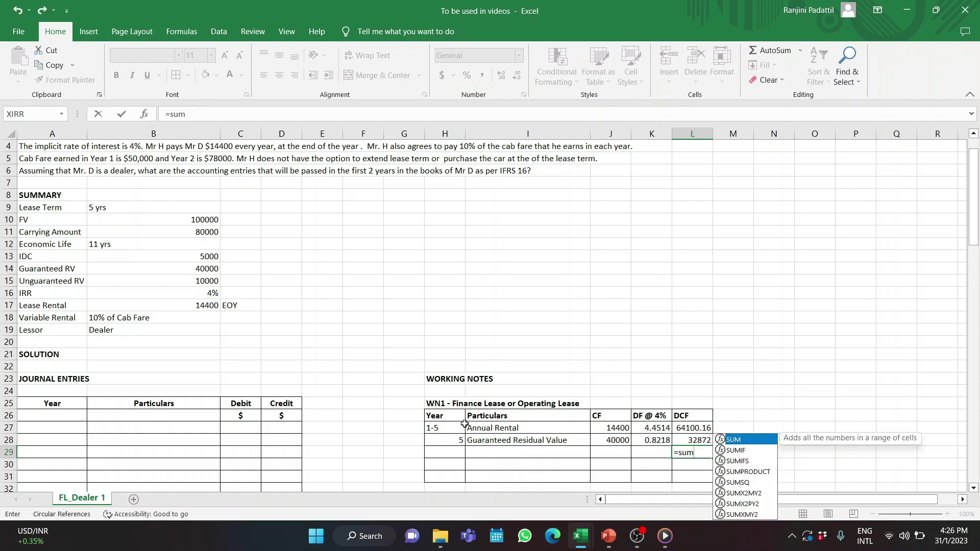
key("Return")
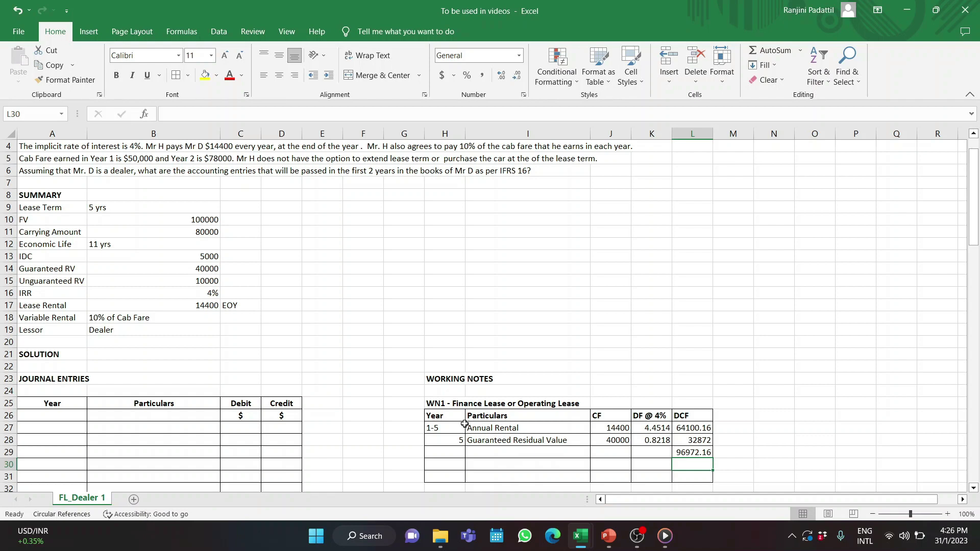
left_click(710, 453)
key("ctrl+b")
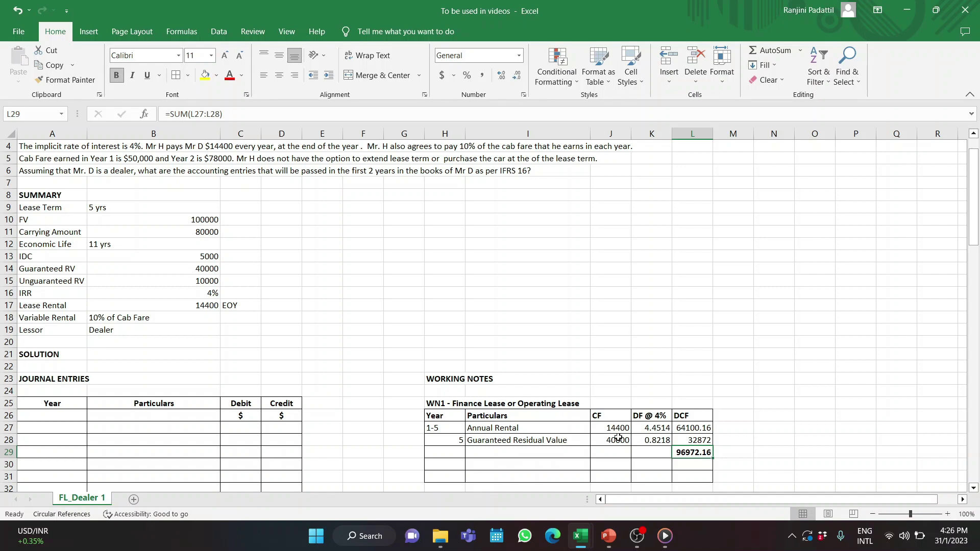
Calculate the discounted total as a percentage of the car's fair value in L31 with =L29/100000
left_click(197, 214)
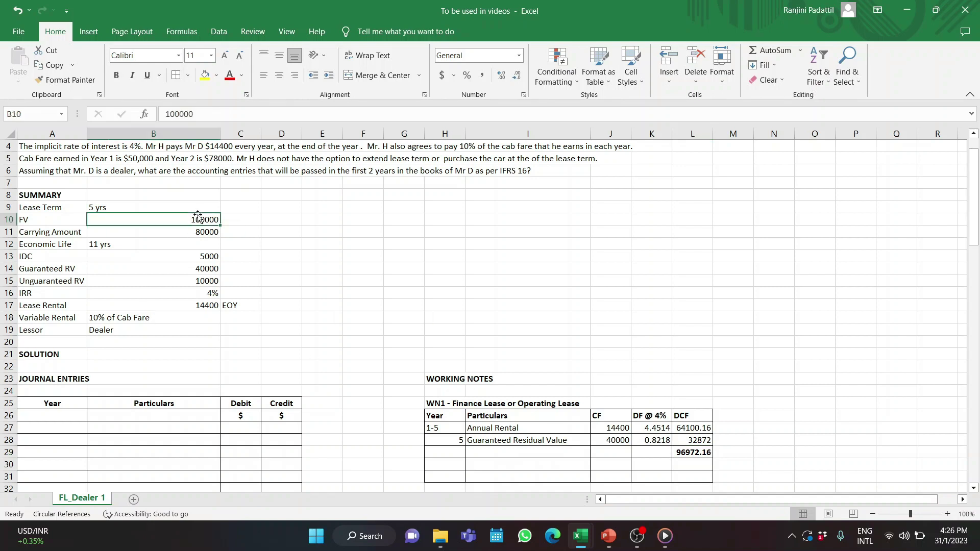
left_click(689, 476)
type("=")
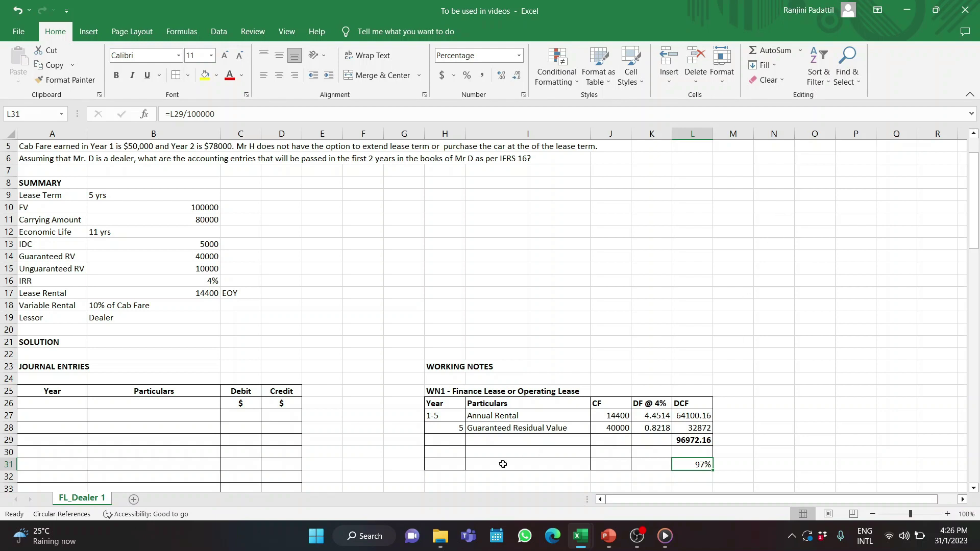
Enter the conclusion FINANCE LEASE in H33 below the WN1 table and make it bold
left_click(451, 488)
double_click(452, 488)
type("FINANCE LEASE")
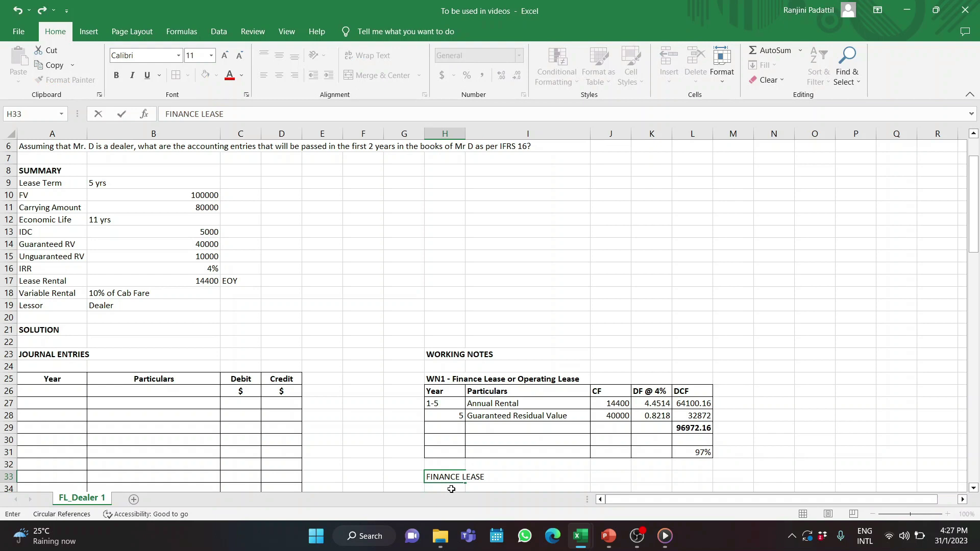
key("Return")
key("Up")
key("ctrl+b")
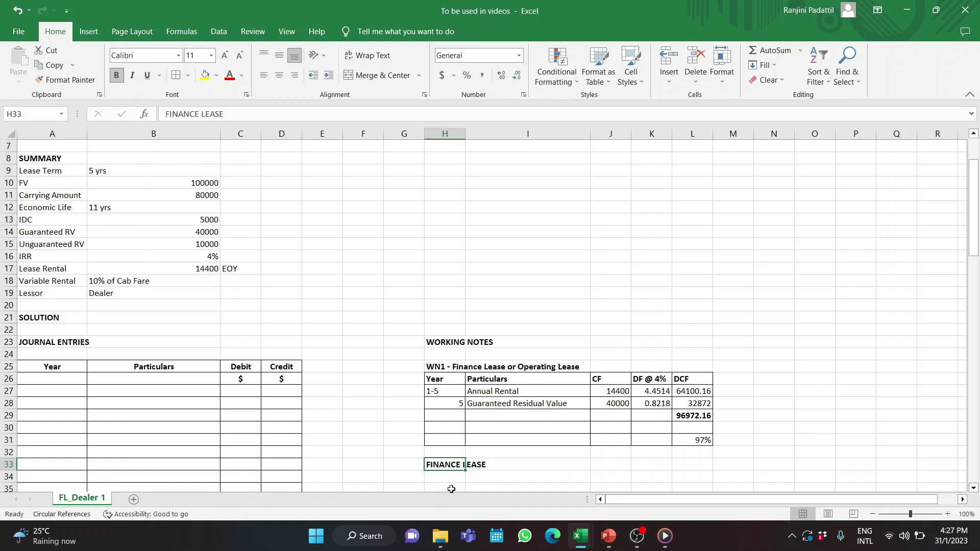
Add the bold heading "WN2: Net Investment in Lease" in H35
left_click(451, 489)
type("WN2: Net Investment in Lease")
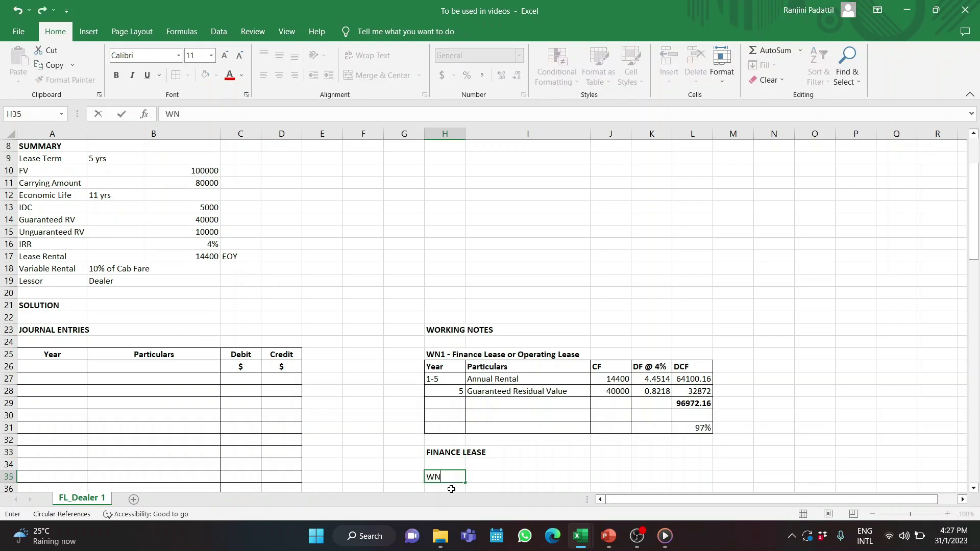
key("Return")
key("Up")
key("ctrl+b")
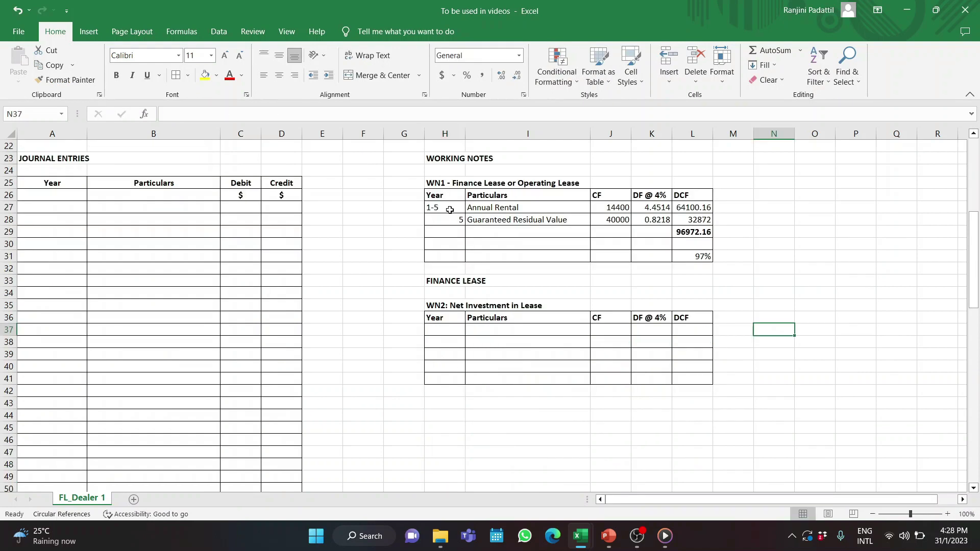
Copy the Annual Rental and Guaranteed Residual Value rows from WN1 into the WN2 table starting at H37
left_click_drag(449, 212, 687, 224)
key("ctrl+c")
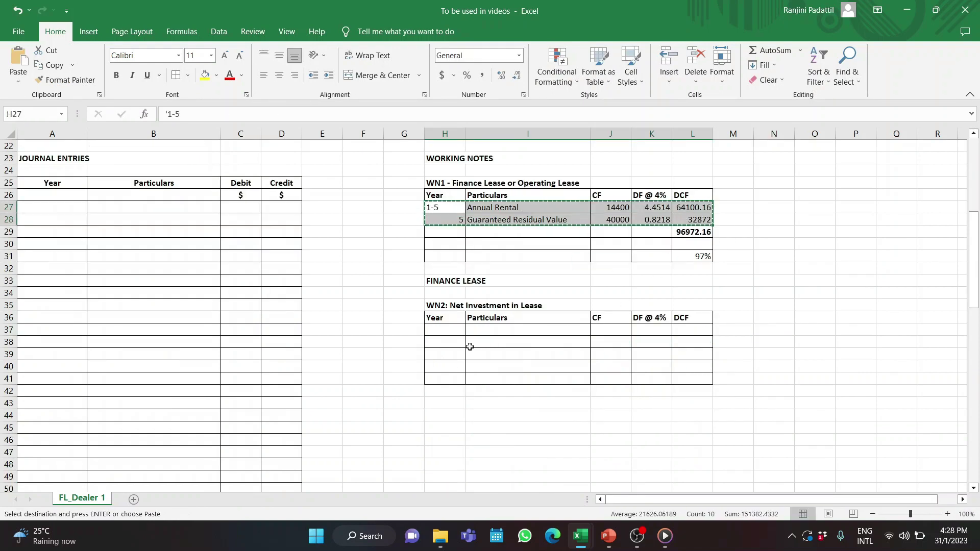
left_click(447, 330)
key("ctrl+v")
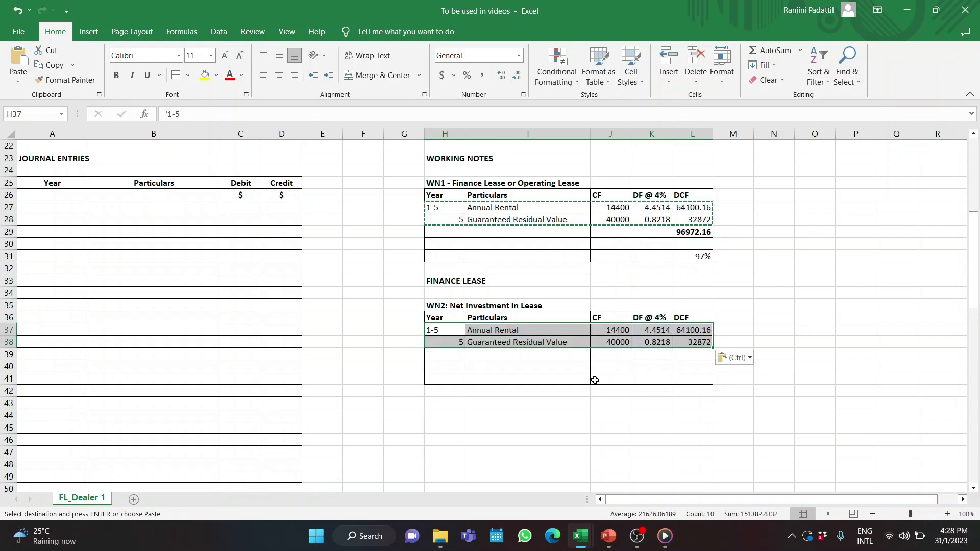
Add a year 5 Unguaranteed Residual Value row to WN2 with cash flow 10000, discount factor 0.8218 and DCF formula =J39*K39
left_click(450, 353)
key("Escape")
type("5")
key("Tab")
type("Unguaranteed Residual Value")
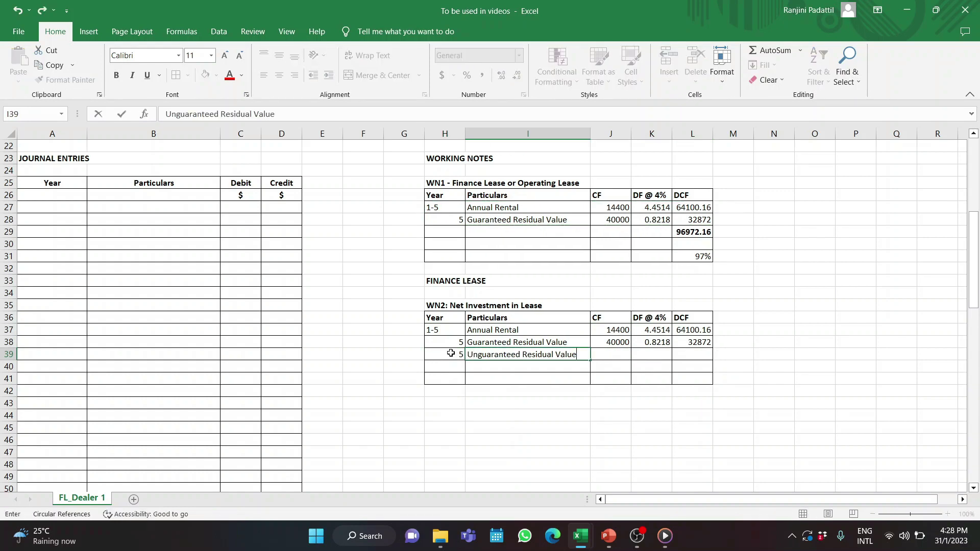
key("Tab")
type("10000")
key("Tab")
type("0.8218")
key("Tab")
type("=j39*k39")
key("Return")
Sum the three WN2 discounted cash flows, L37 to L39, in cell L40
type("=sum(")
key("Up")
key("shift+Up")
key("shift+Up")
key("Return")
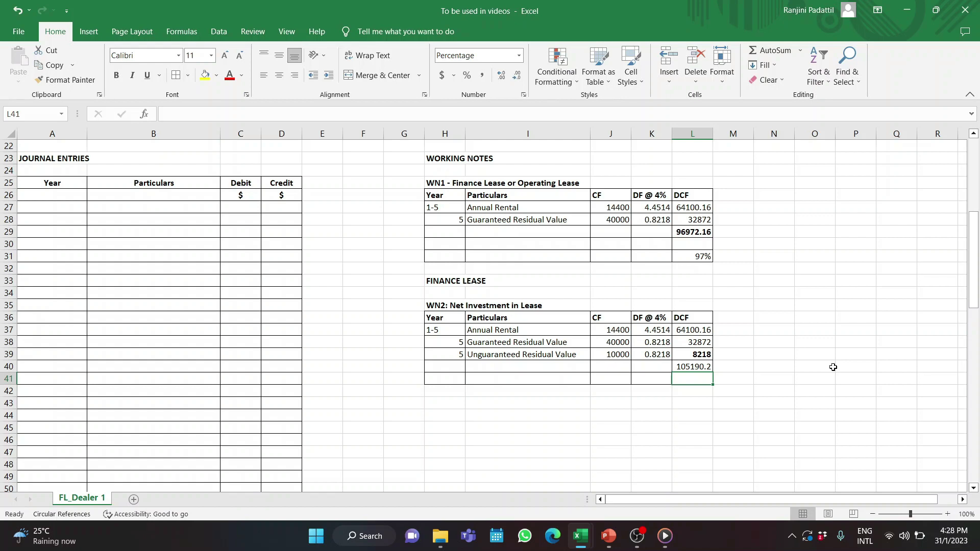
left_click(745, 456)
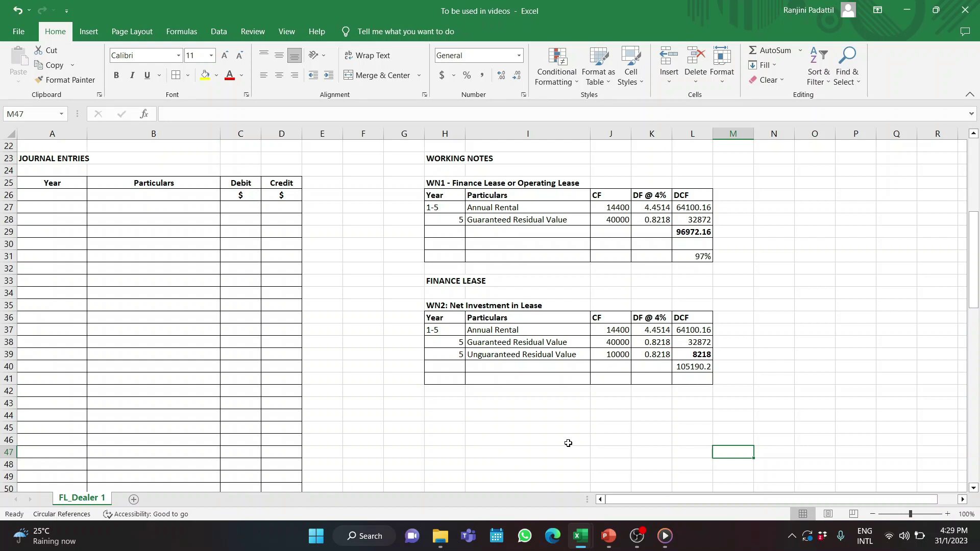
Record a year 0 journal line in row 28 debiting Net Investment in Lease, with the debit linked to the WN2 total in L40
left_click(54, 218)
type("0")
key("Tab")
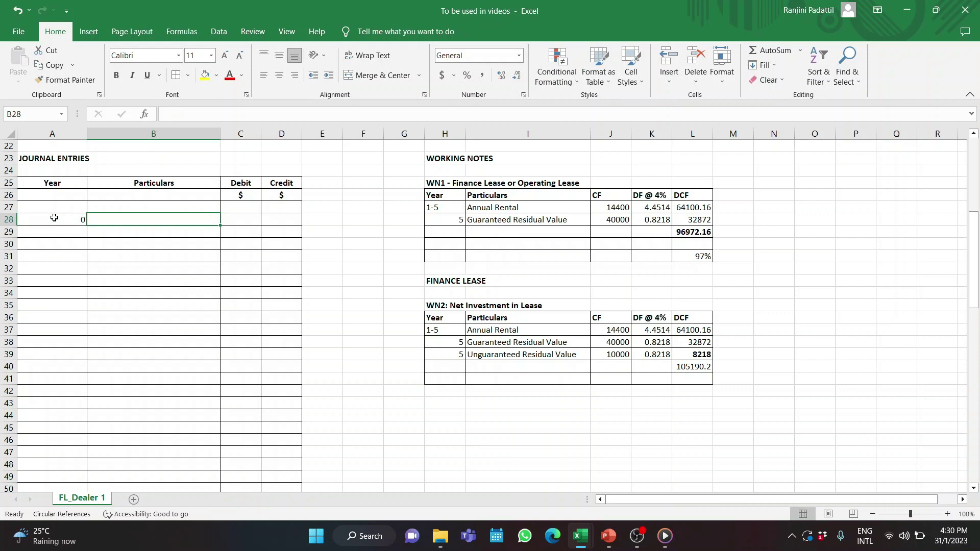
type("Net Inv")
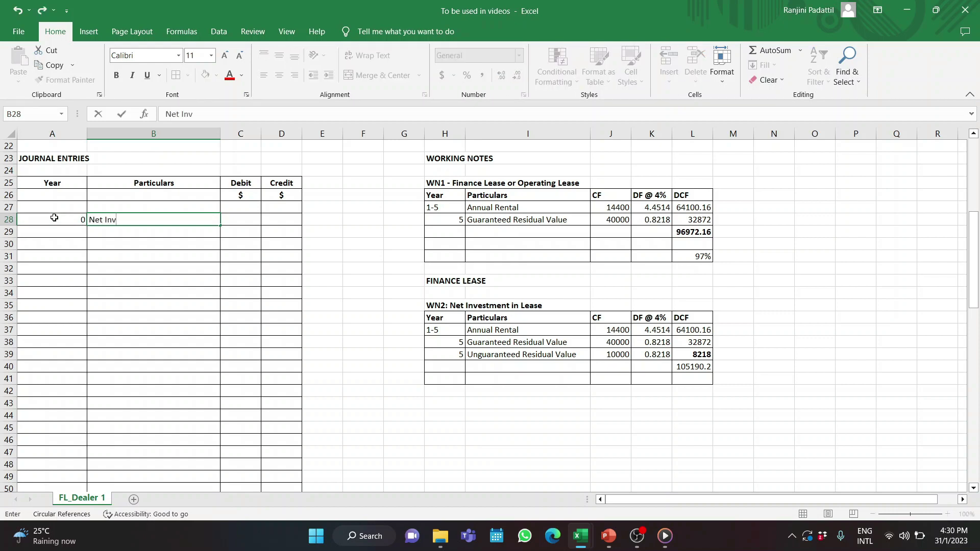
type("estment in Lease")
key("Tab")
type("=")
left_click(702, 366)
key("Return")
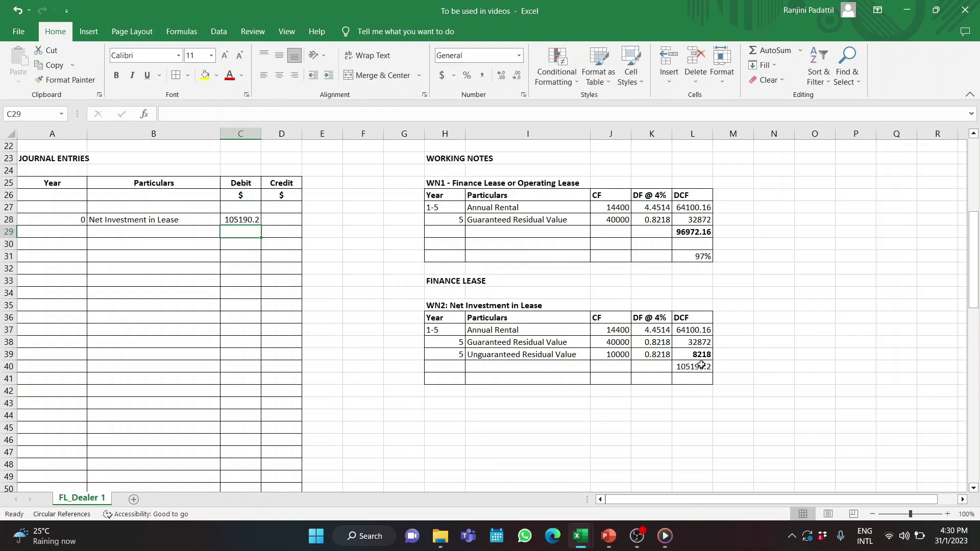
Add a "To Car on Lease" line in row 30 of the journal, with the credit linked to the Carrying Amount in B11
key("Down")
key("Left")
type("To Ca")
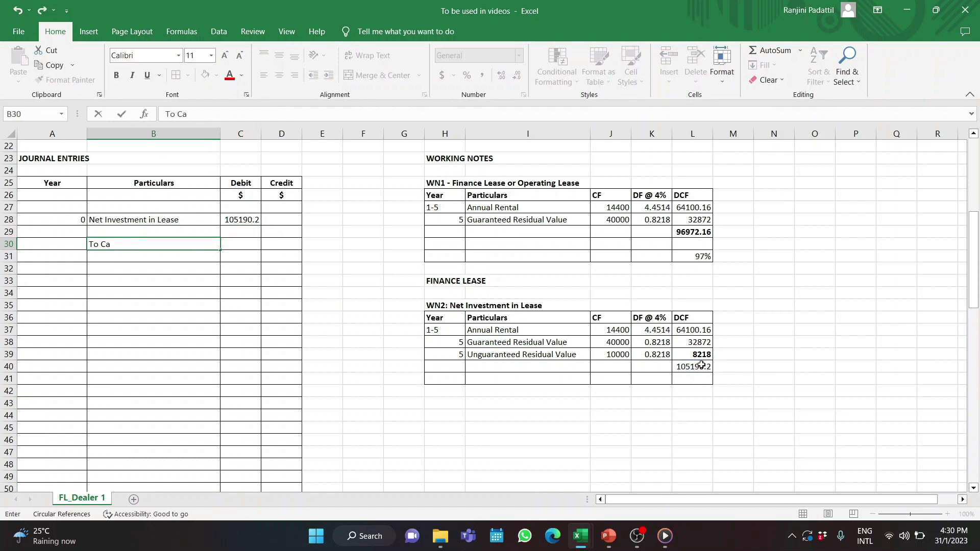
type("r on Lease")
key("Tab")
key("Tab")
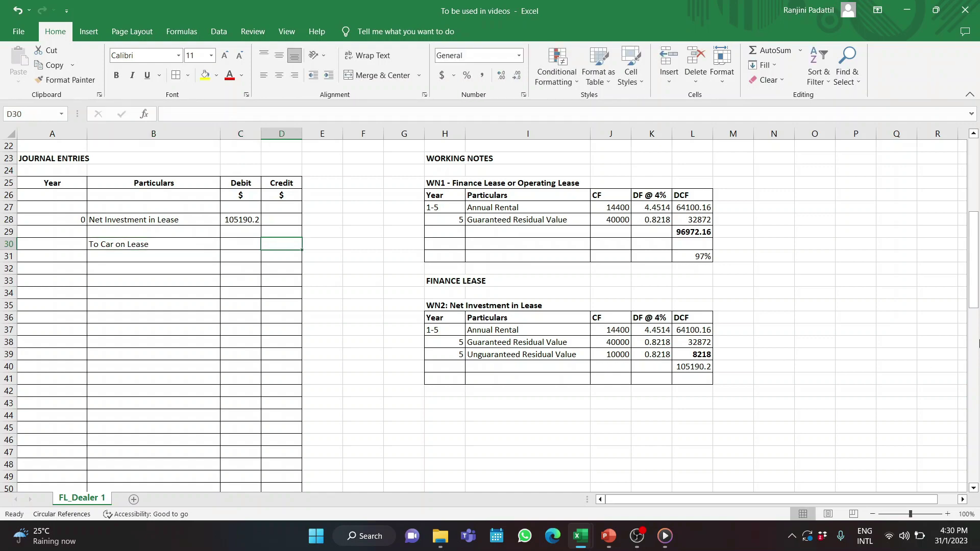
left_click_drag(973, 278, 969, 148)
type("=")
left_click(205, 270)
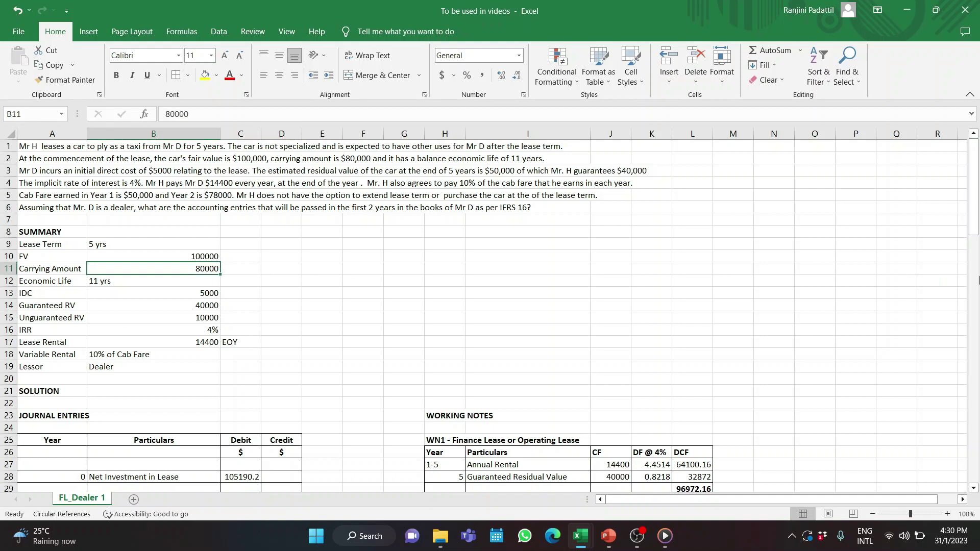
key("Return")
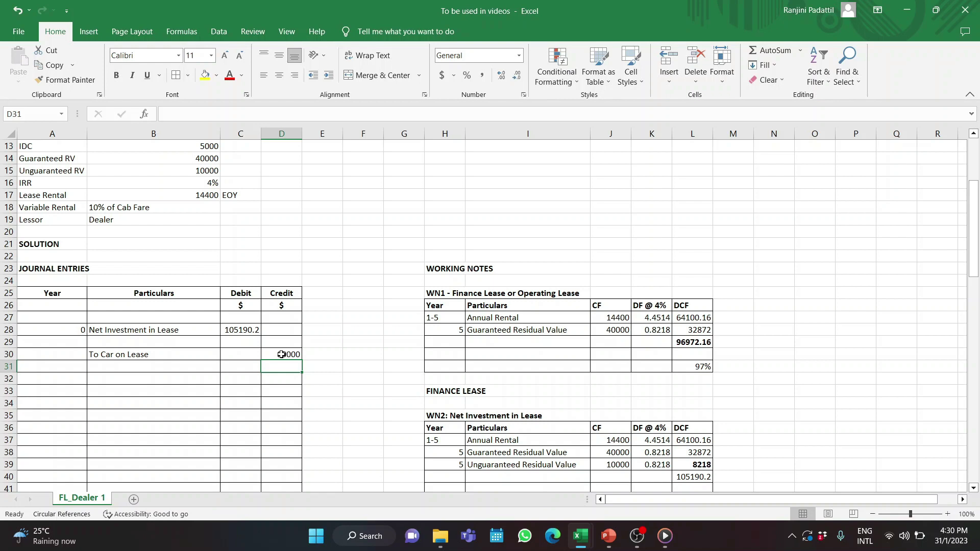
Enter the heading "WN3- Sales and COGS" in H43 and a bold "Sales" subheading in H45
left_click(973, 489)
left_click(449, 452)
type("WN3- Sales ")
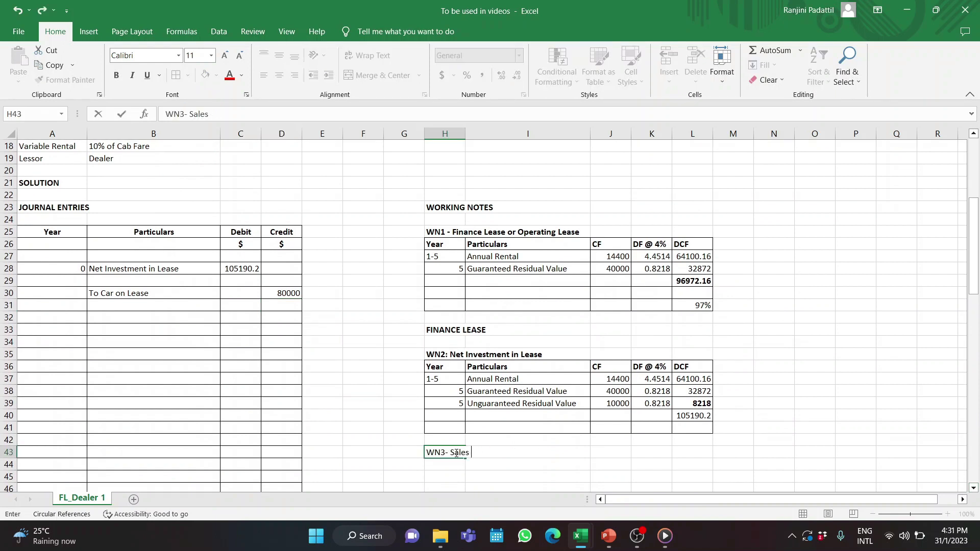
type("and COGS")
key("Return")
key("Return")
key("ctrl+b")
type("Sales")
key("Return")
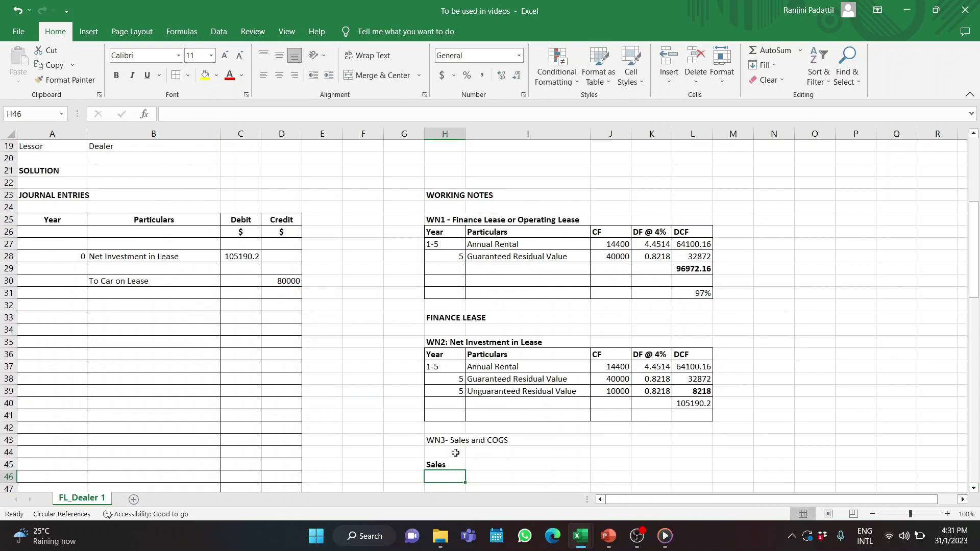
Under the Sales subheading, add the label "Lower of" and an FV row with 100000 in I47
type("Lower of")
key("Return")
type("FV")
key("Tab")
type("100000")
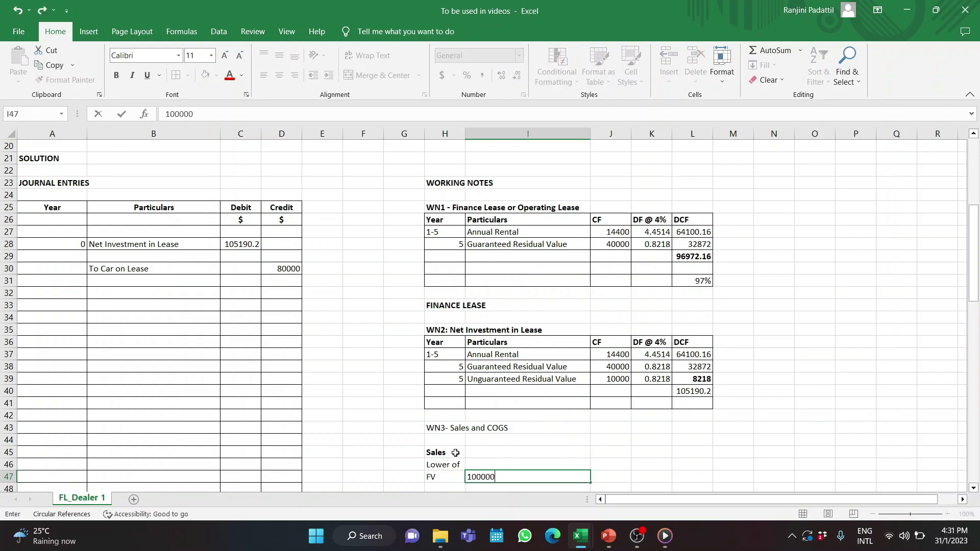
key("Return")
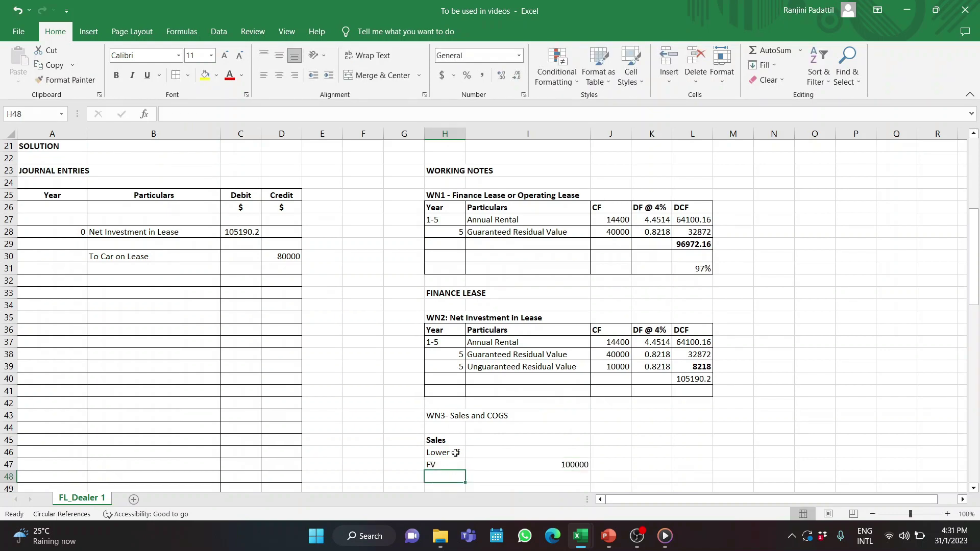
Add a "PV of Lease Payments receivable" row in row 48, with its amount linked to the WN1 total in L29
type("PV ")
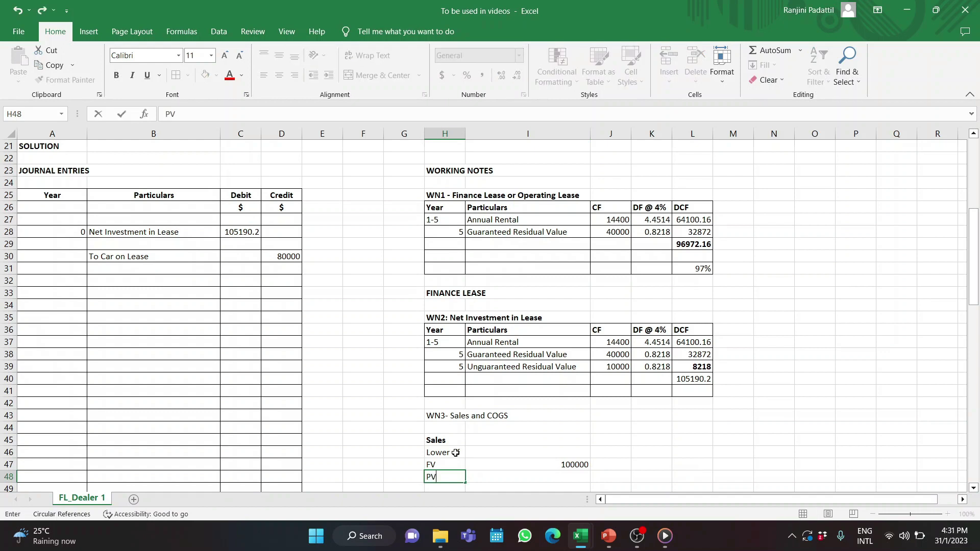
type("of Lease Payments receivable")
key("ctrl+Return")
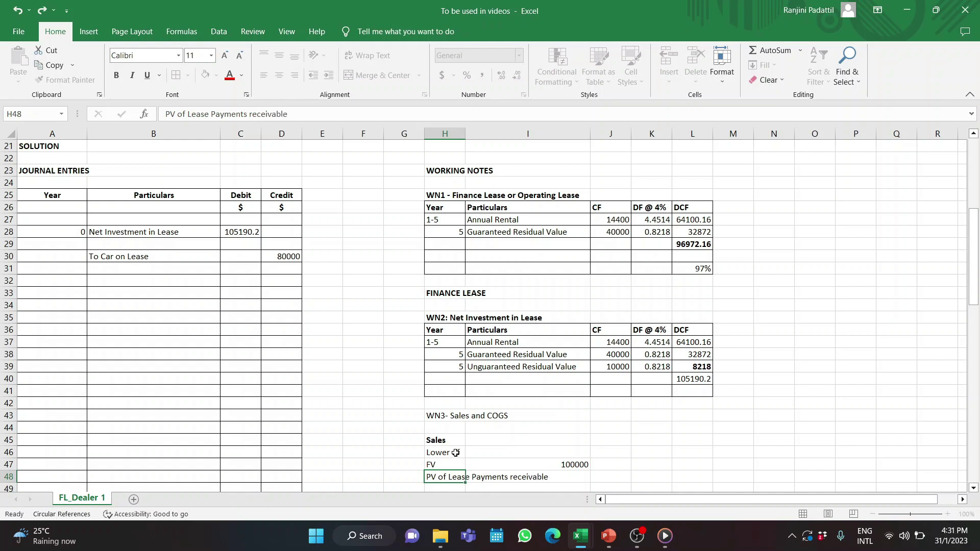
key("Tab")
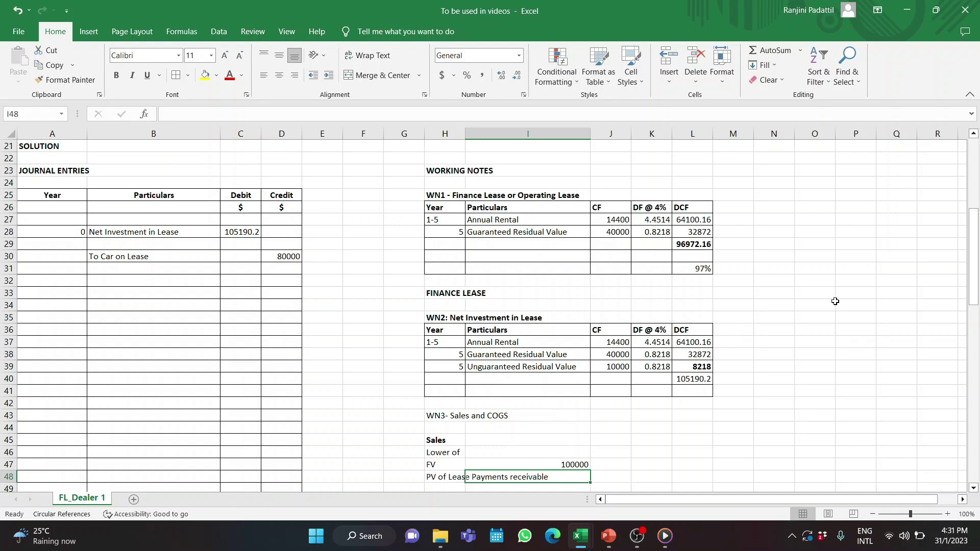
left_click_drag(972, 258, 977, 145)
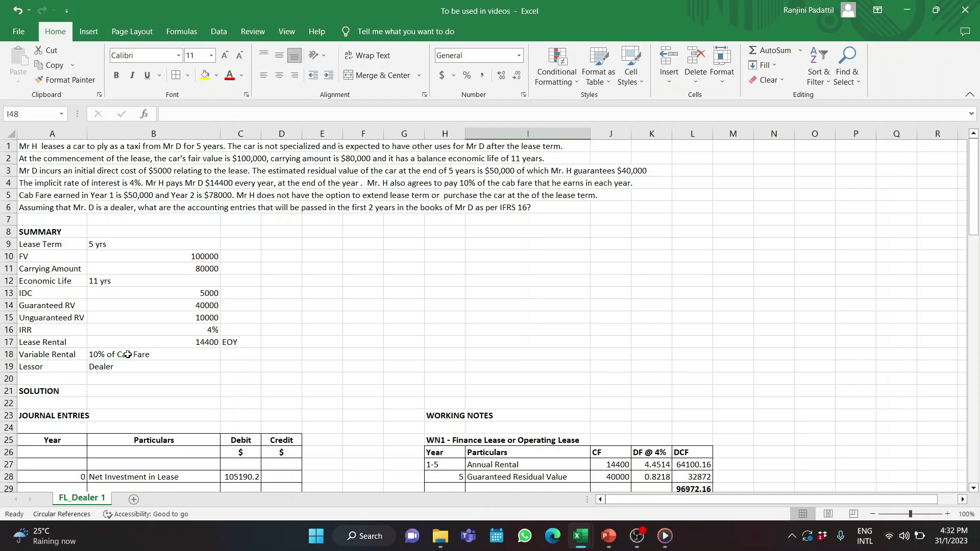
scroll(974, 489, "down", 7)
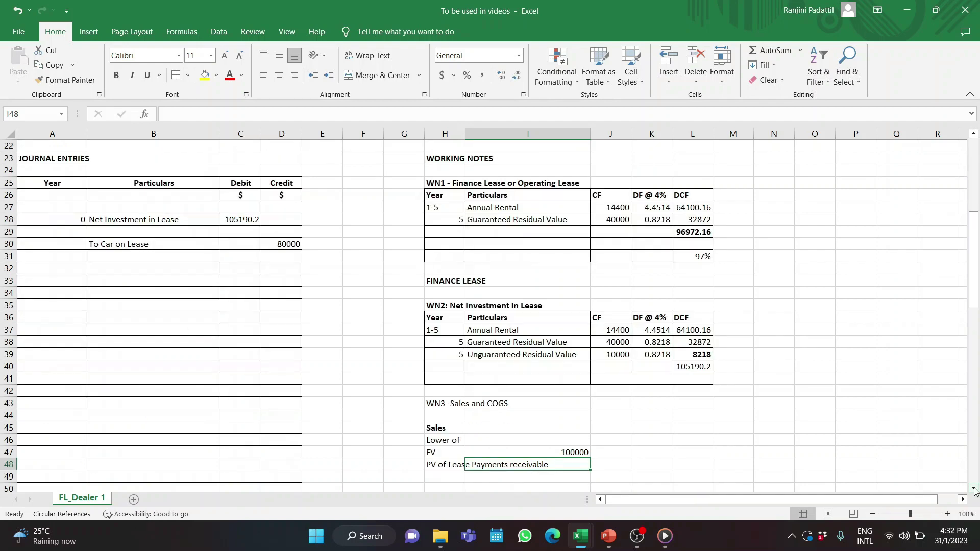
type("=")
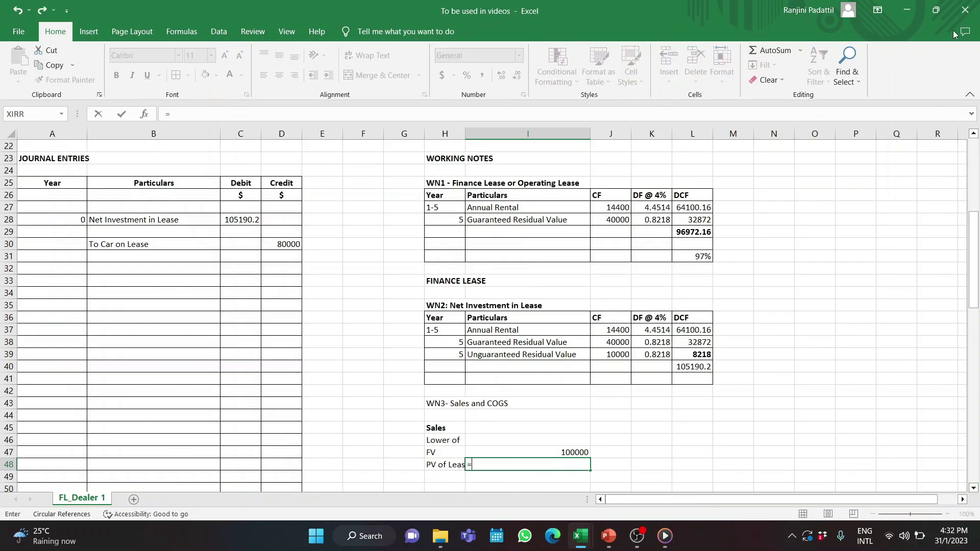
left_click(696, 233)
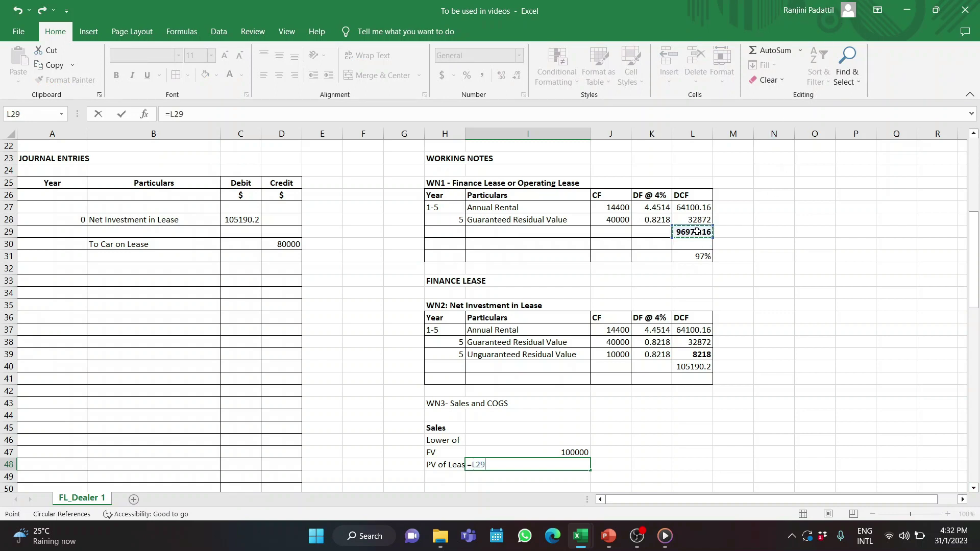
key("Return")
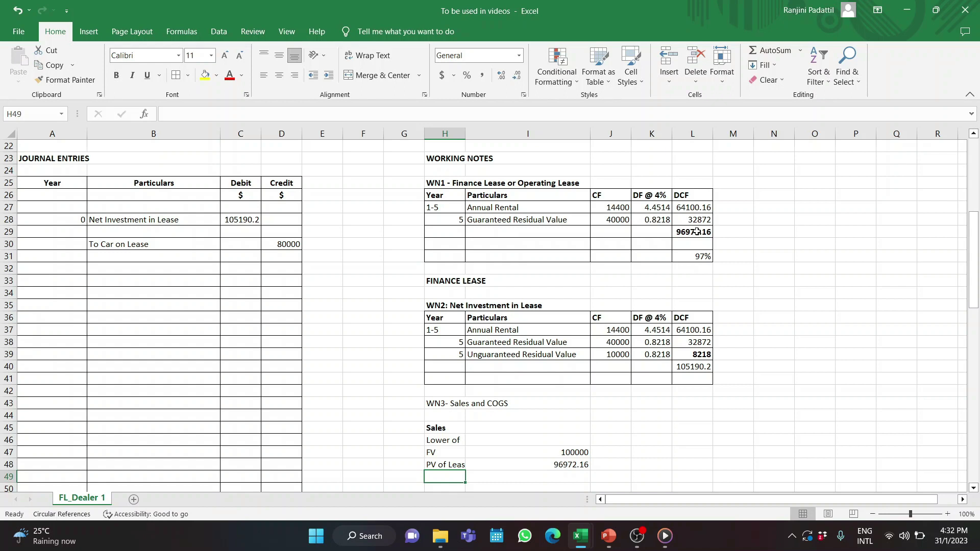
Enter 96972 in I50 as the WN3 sales figure
key("Down")
key("Right")
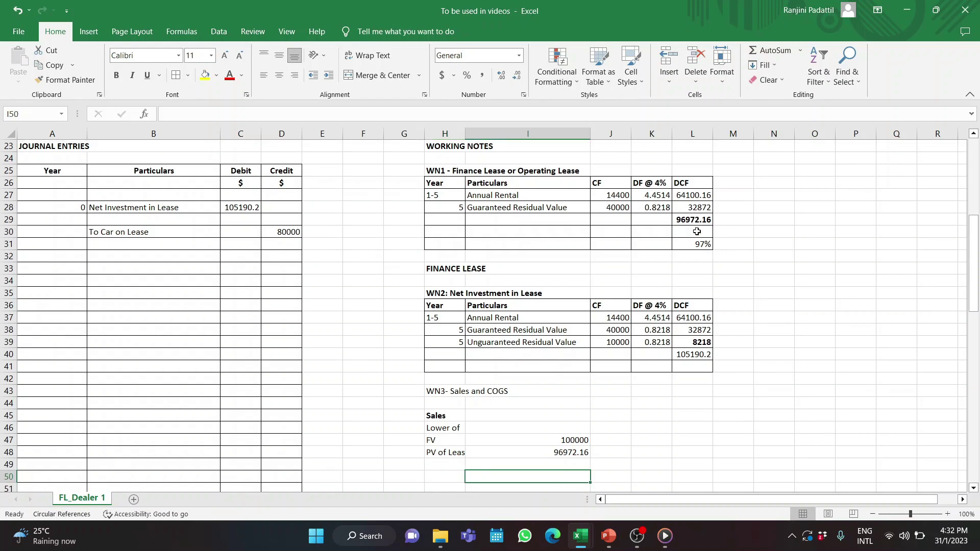
type("96972")
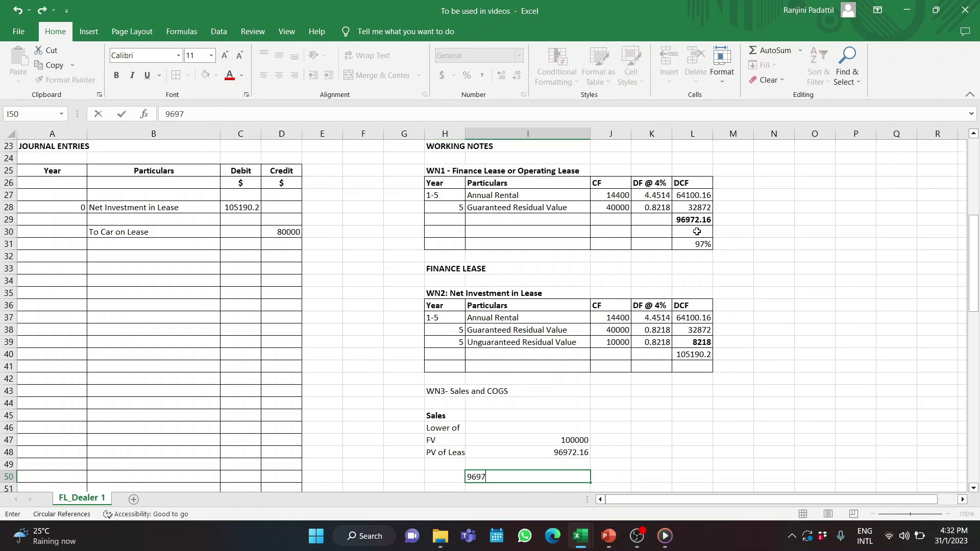
key("Return")
Start a COGS section in K45 of WN3 with a Carrying Value row of 80000 beneath it
key("Up")
key("Up")
key("Up")
key("Up")
key("Up")
key("Up")
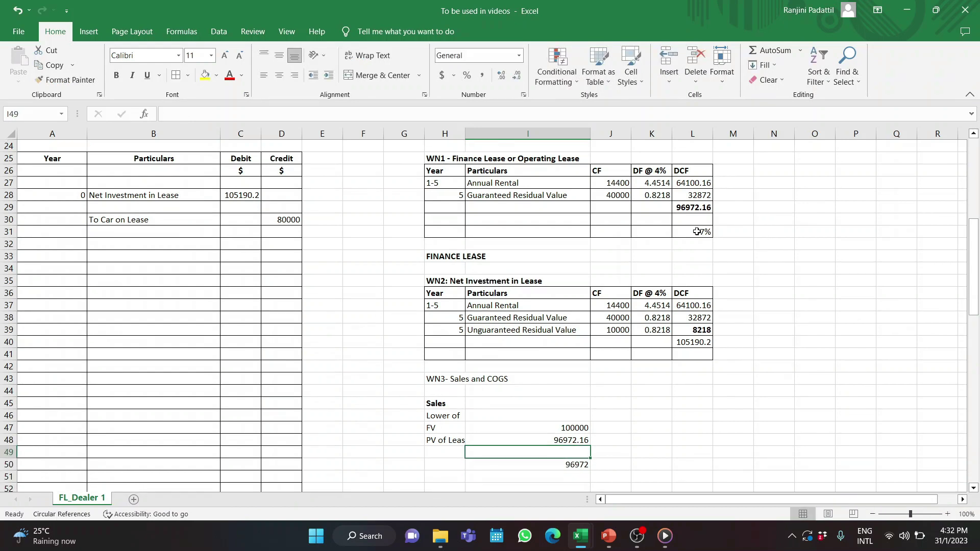
key("Right")
key("Right")
type("COGS")
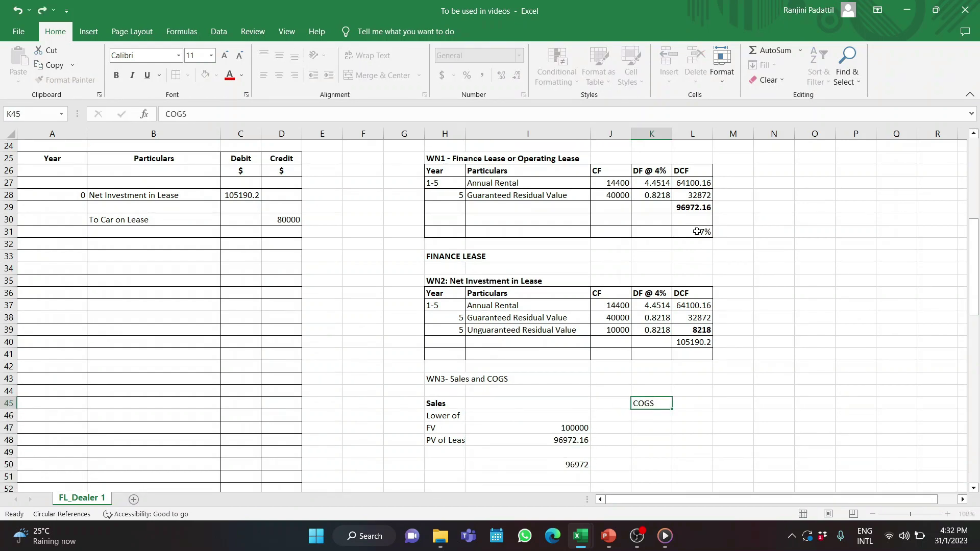
key("Return")
type("C")
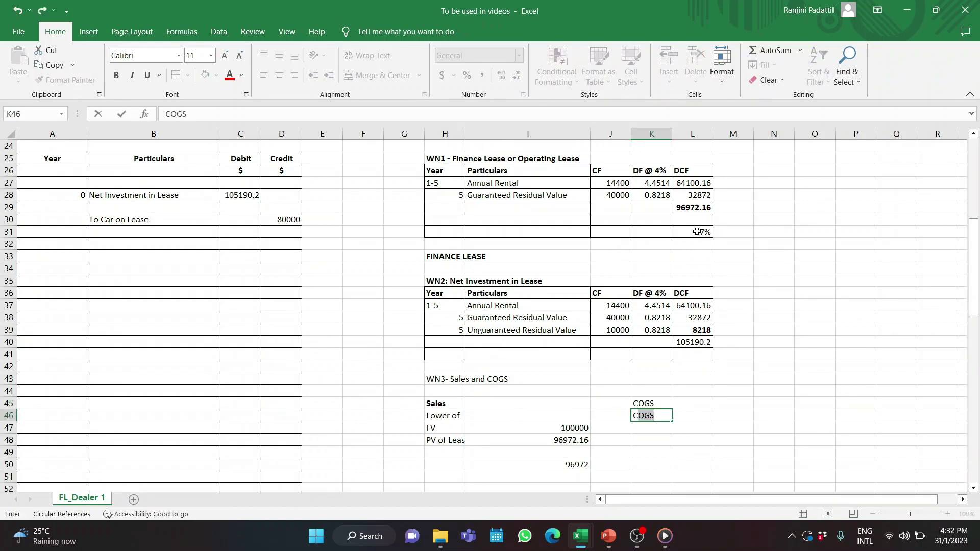
type("arrying Value")
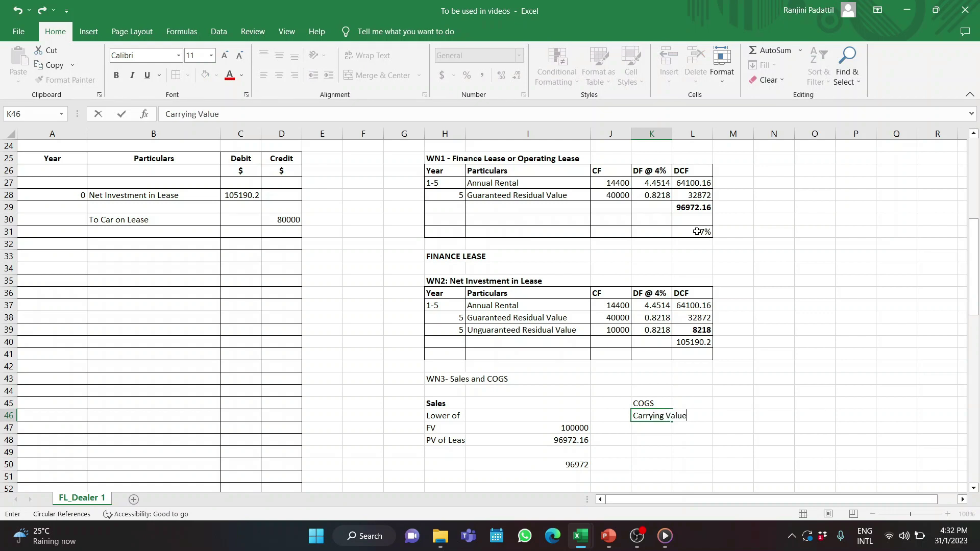
key("Tab")
type("80000")
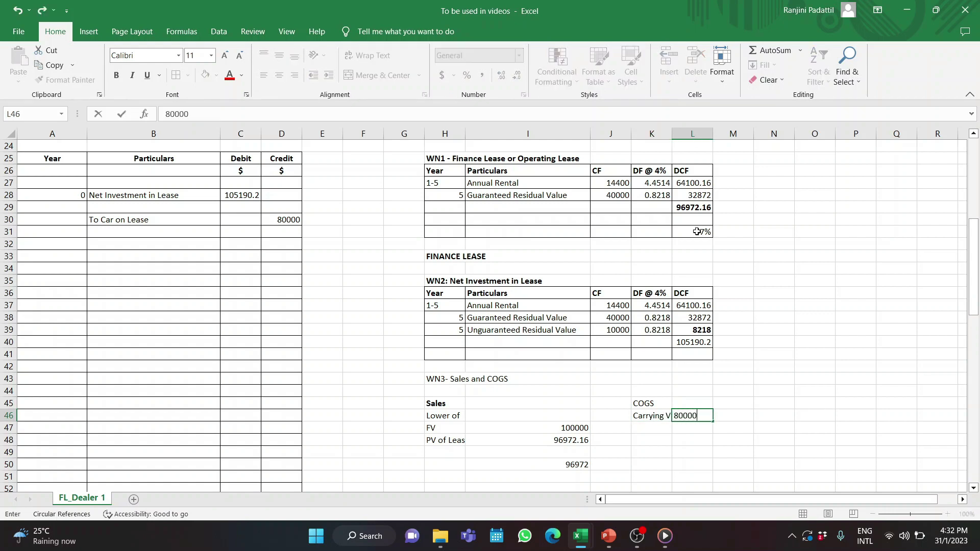
Add a "Less: PV of Unguaranteed Residual Value" row of 8218 in row 47, widening column K and wrapping the label
key("Return")
type("Less: PV of")
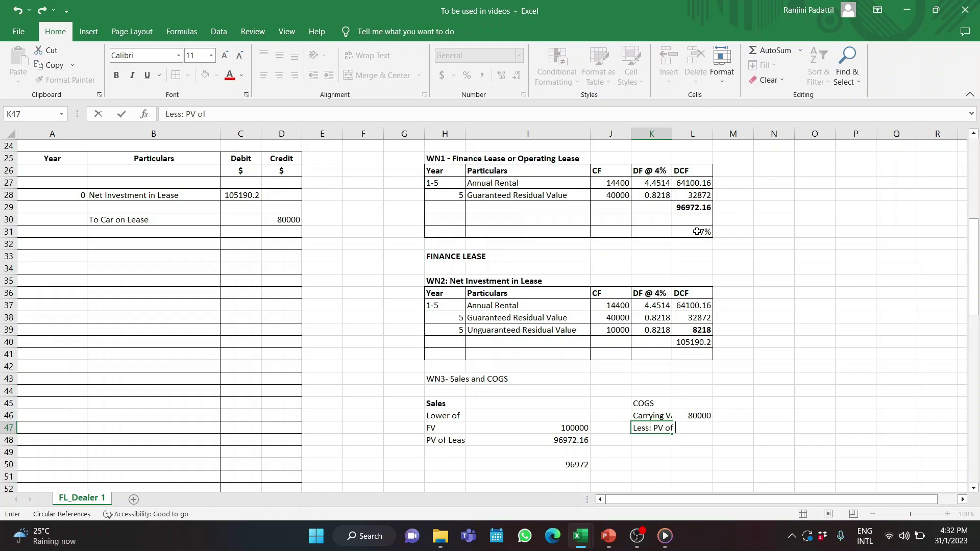
type(" Unguaranteed Residual Value")
key("Tab")
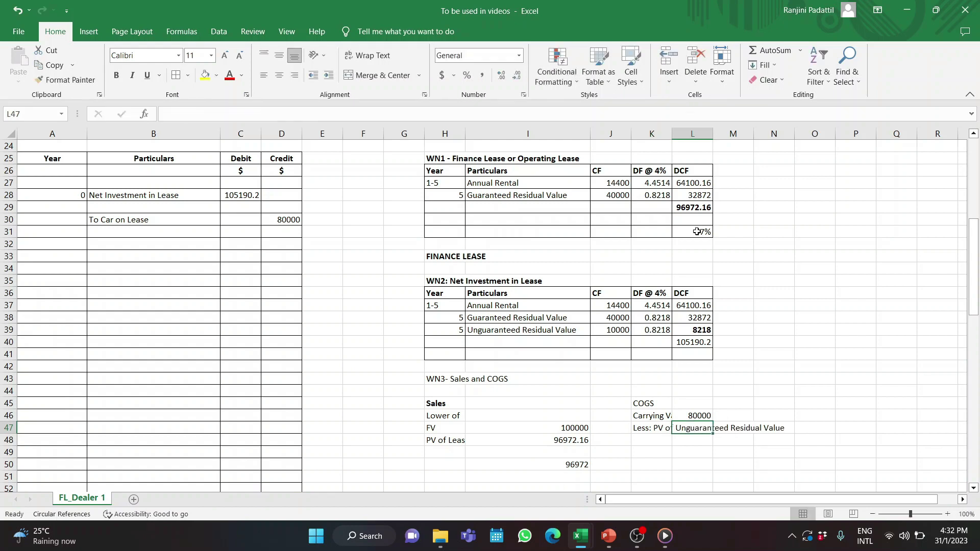
key("Return")
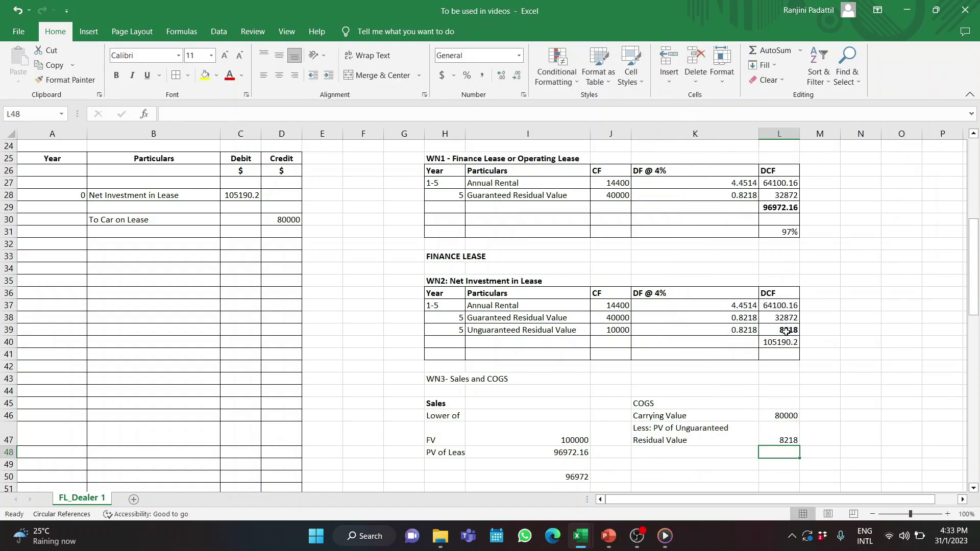
Calculate the cost of goods sold in L50 with the formula =L46-L47
key("Down")
key("Down")
type("=L46-L47")
key("Return")
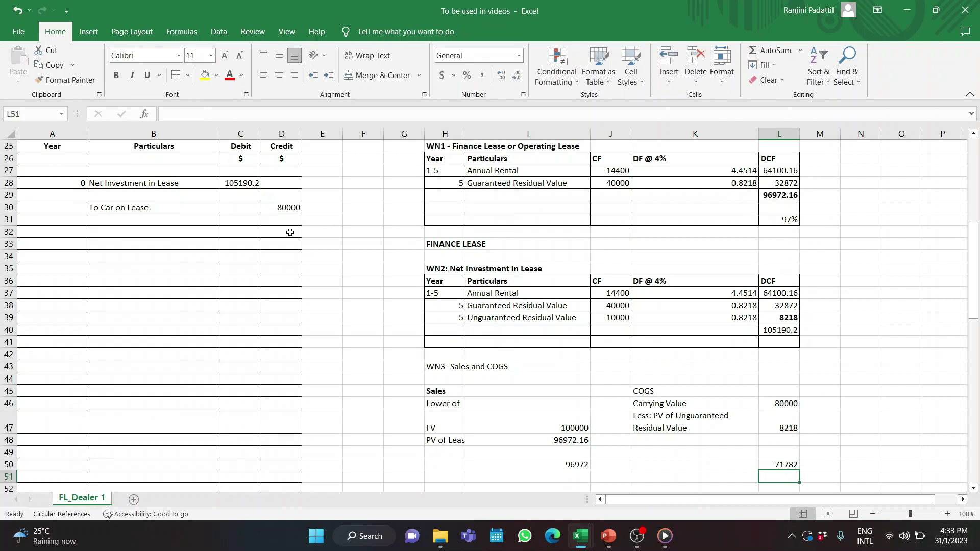
Add a COGS line in row 29 of the journal with a debit of 71782
left_click(97, 194)
type("COGS")
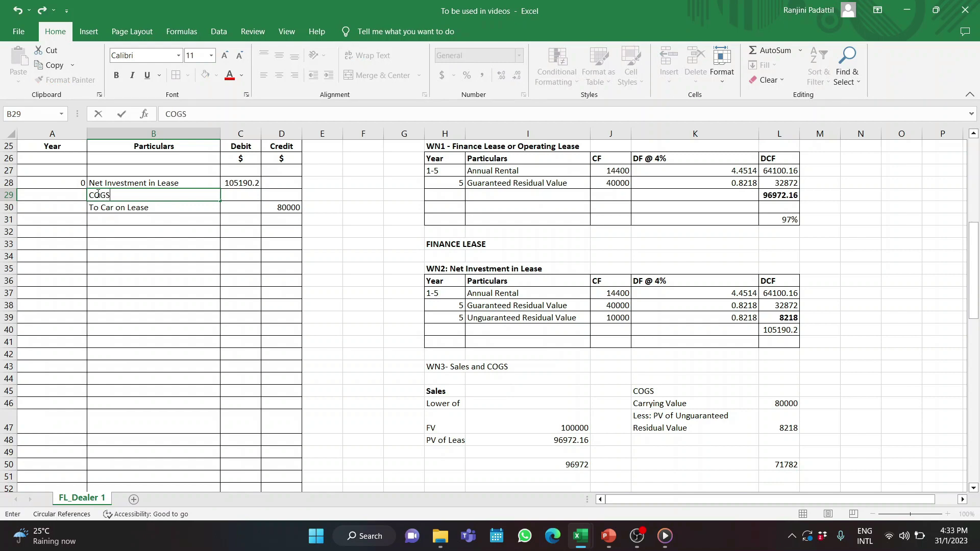
key("Tab")
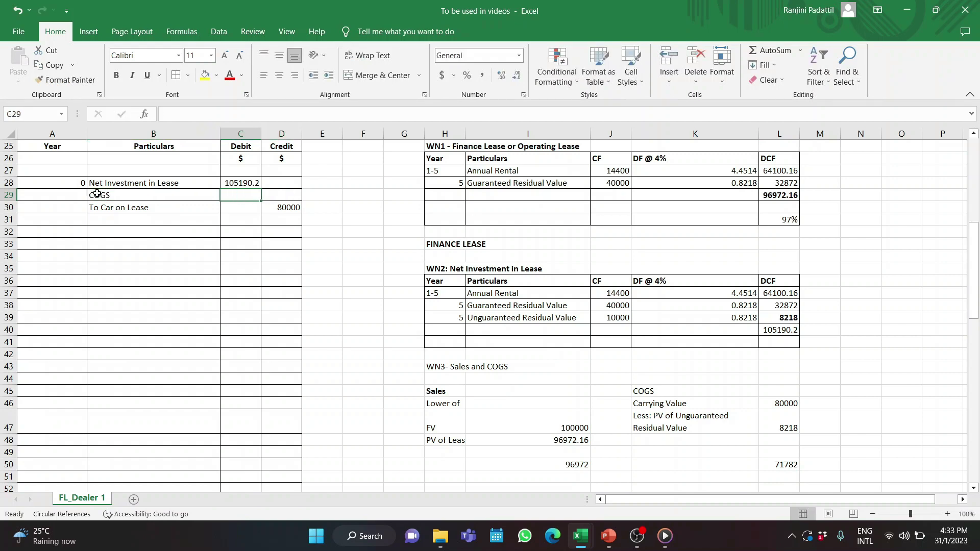
type("71782")
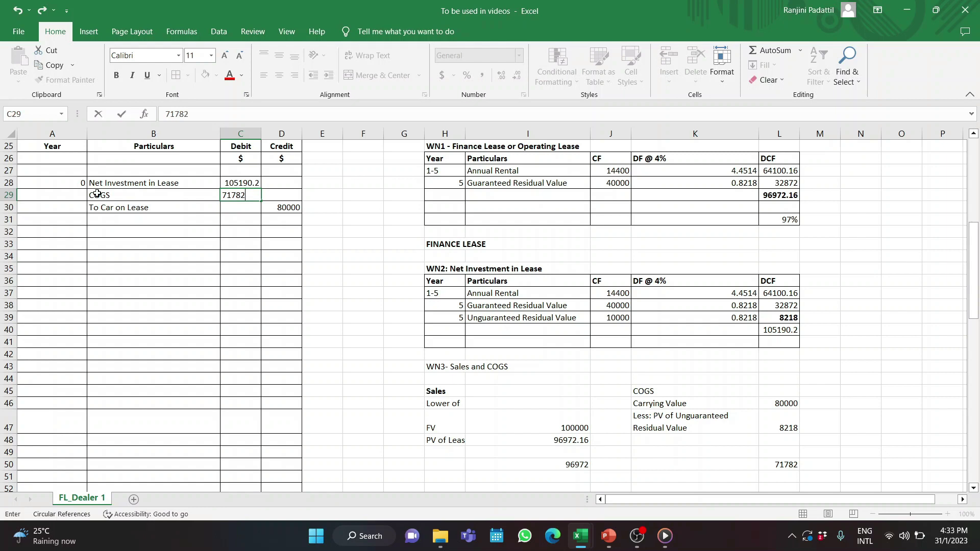
Add a "To Sales Revenue" line in row 31 of the journal, with the credit linked to the sales figure in I50
key("Down")
key("Down")
key("Left")
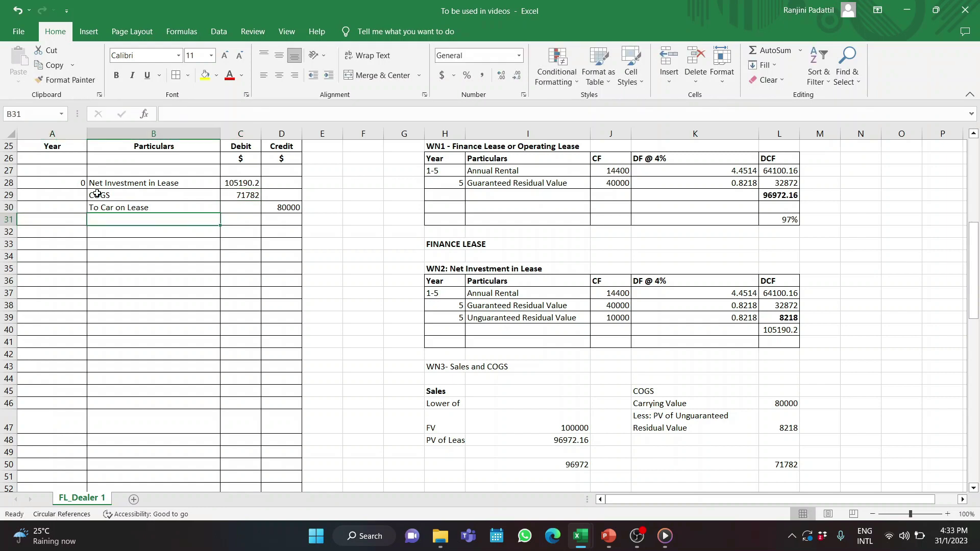
type("To Sales Revenue")
key("Right")
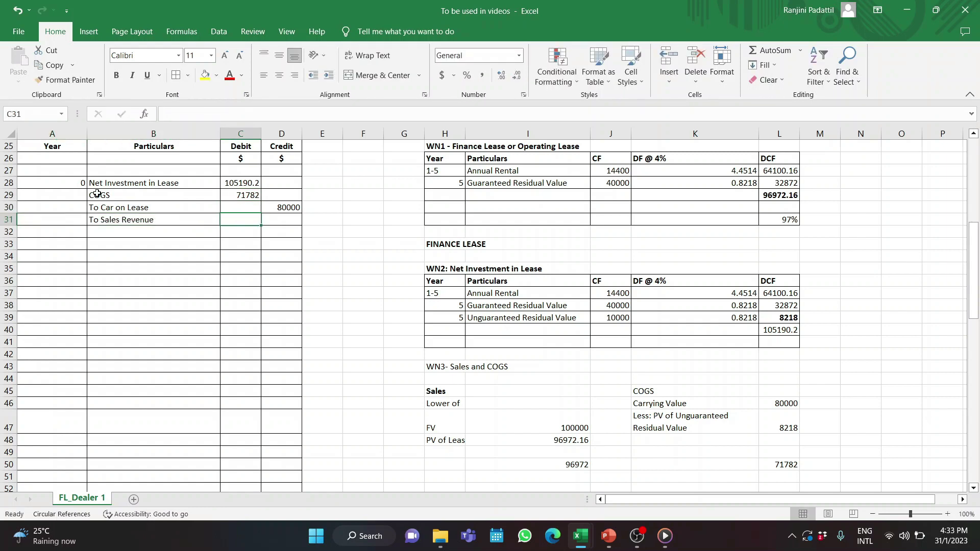
key("Right")
type("=")
left_click(529, 464)
key("Return")
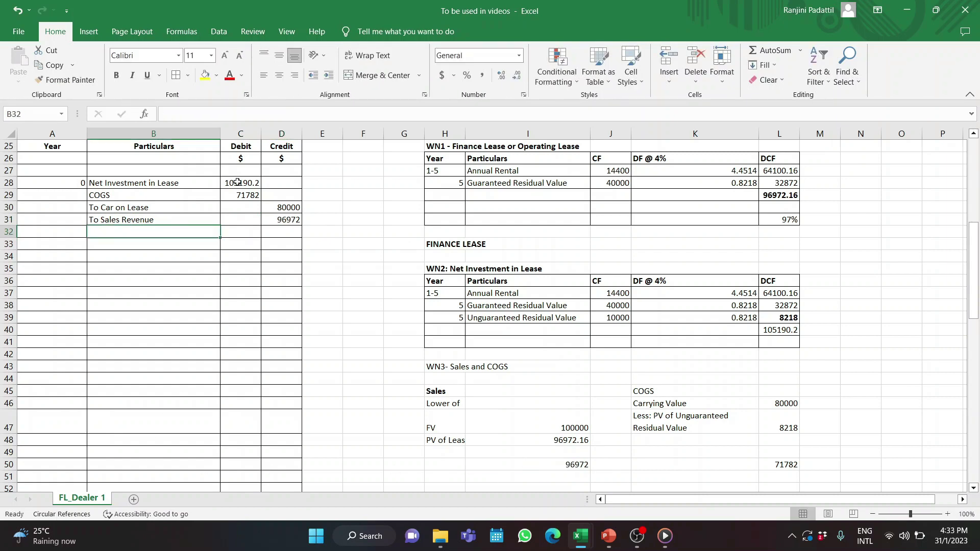
Compare the sum of the year 0 debits in C28:C29 with the sum of the credits in D30:D31
left_click_drag(238, 183, 244, 195)
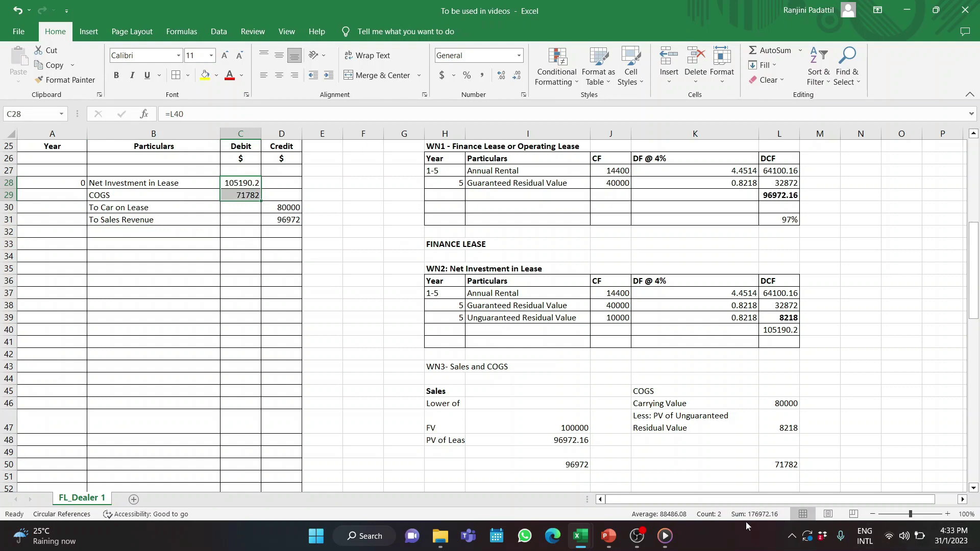
left_click_drag(284, 209, 285, 215)
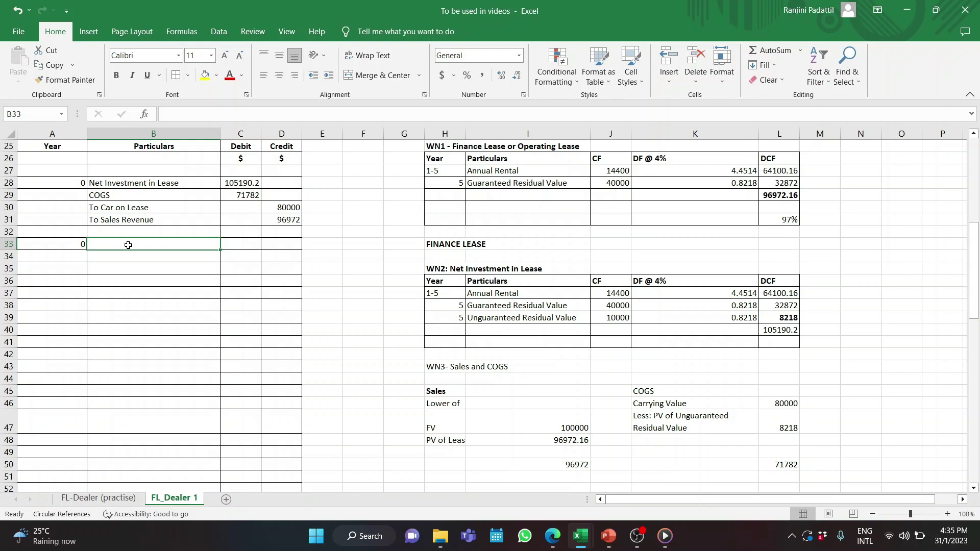
Record the year 0 initial direct cost entry in rows 33–34: debit Initial Direct Cost A/c 5000, credit "To Bank A/c" 5000
type("Initial Direct Cost A/c")
key("Return")
type("To Bank A/c")
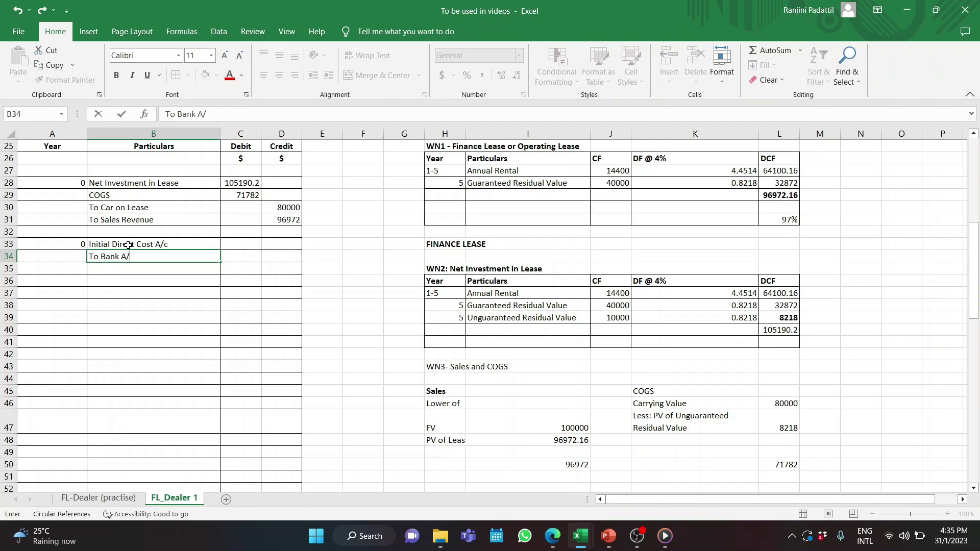
key("Up")
key("Right")
type("5000")
key("Tab")
key("Down")
type("5000")
key("Return")
key("Down")
key("Left")
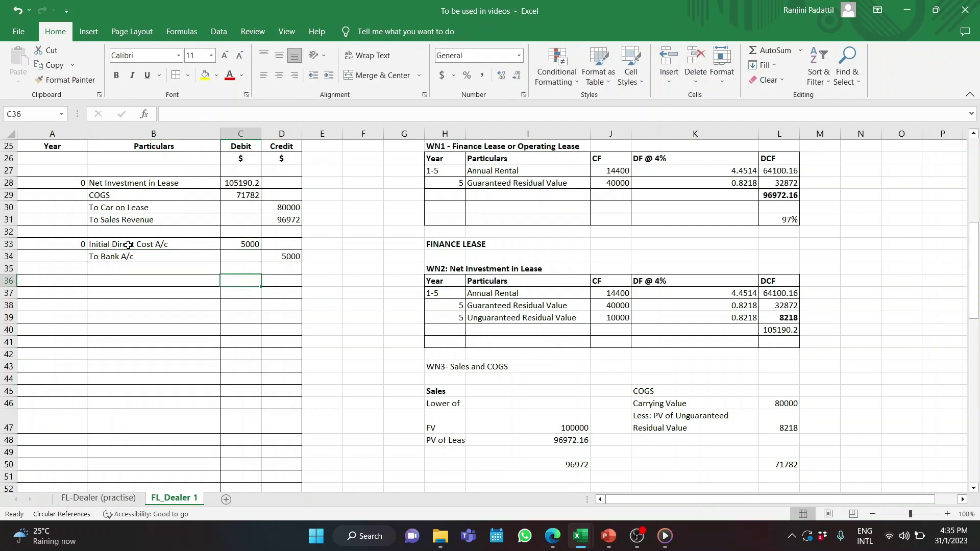
key("Home")
key("shift+Right")
key("shift+Right")
key("shift+Right")
key("shift+Down")
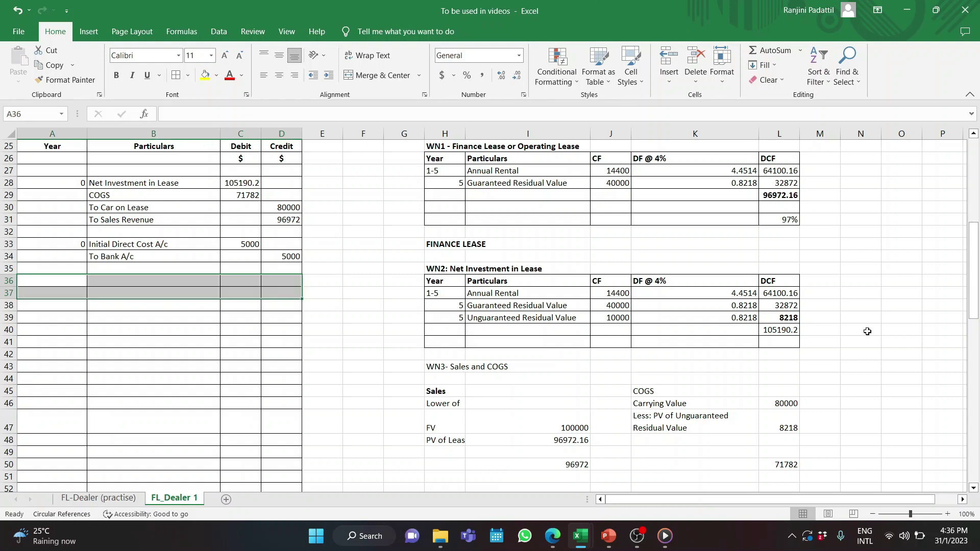
Set up "WN4: Calculation of Interest" below WN3 with Year, Opening Balance, Interest, Repayment and Closing Balance columns for years 1 to 5
left_click(973, 489)
left_click(973, 489)
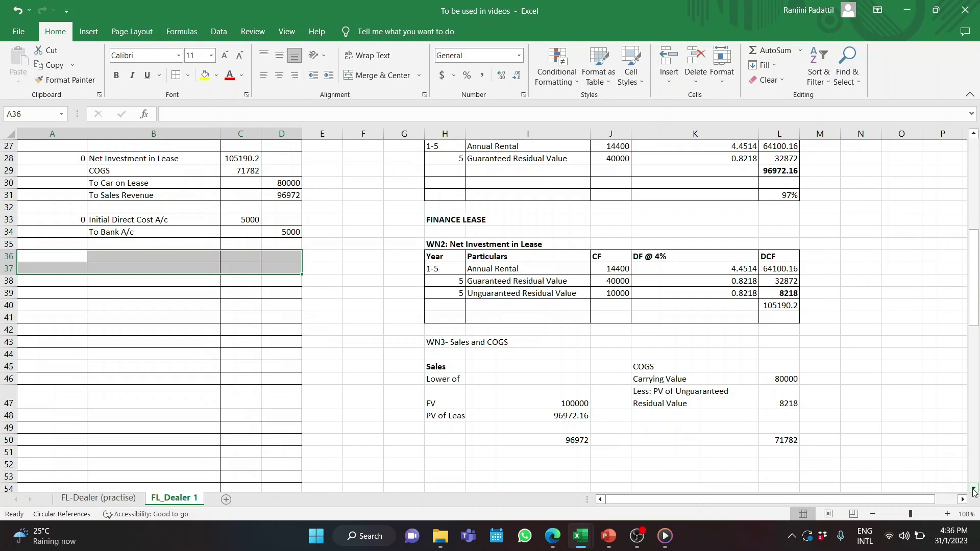
left_click(973, 490)
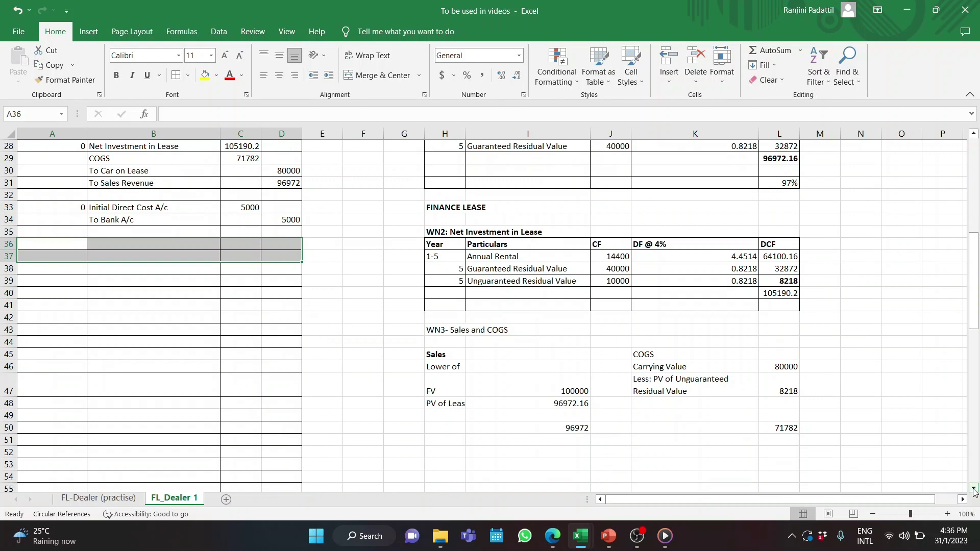
left_click(973, 489)
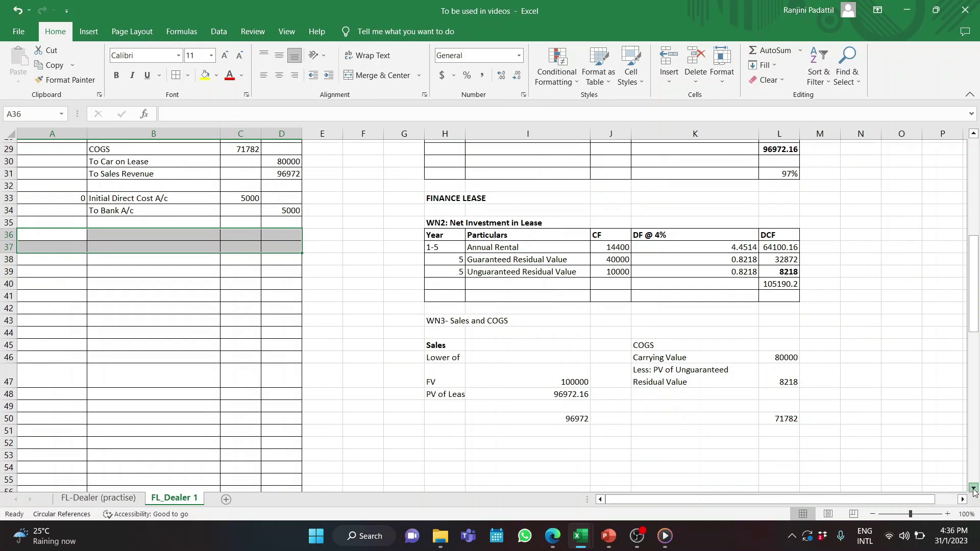
left_click(973, 489)
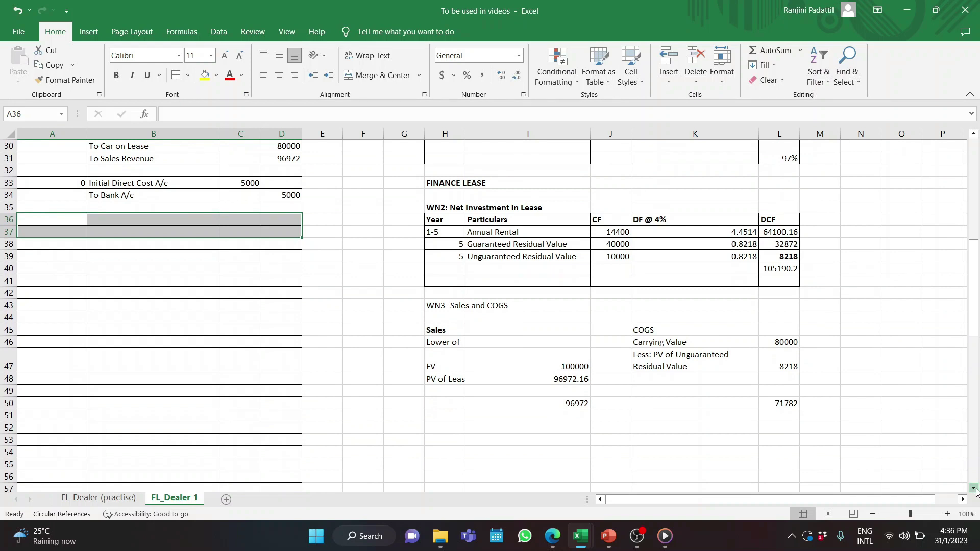
left_click(974, 490)
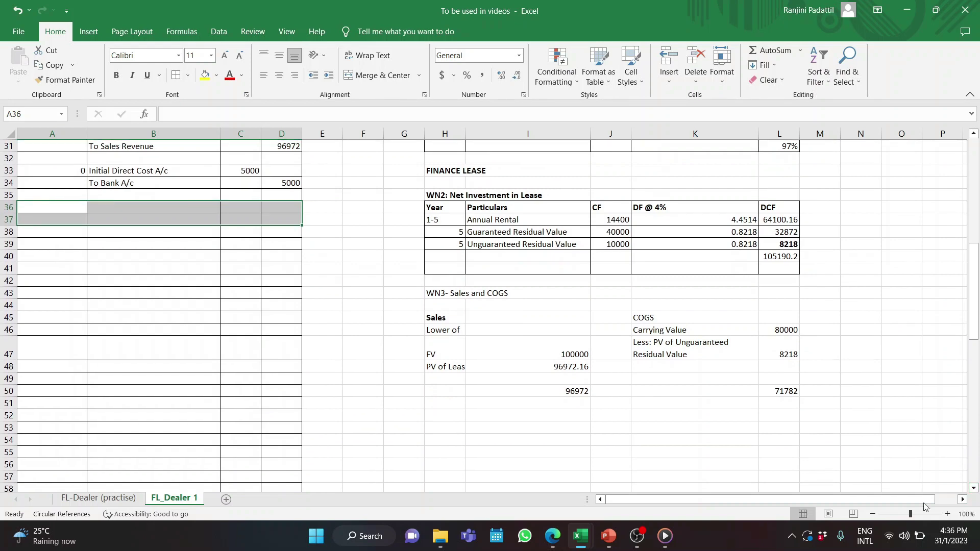
left_click(449, 419)
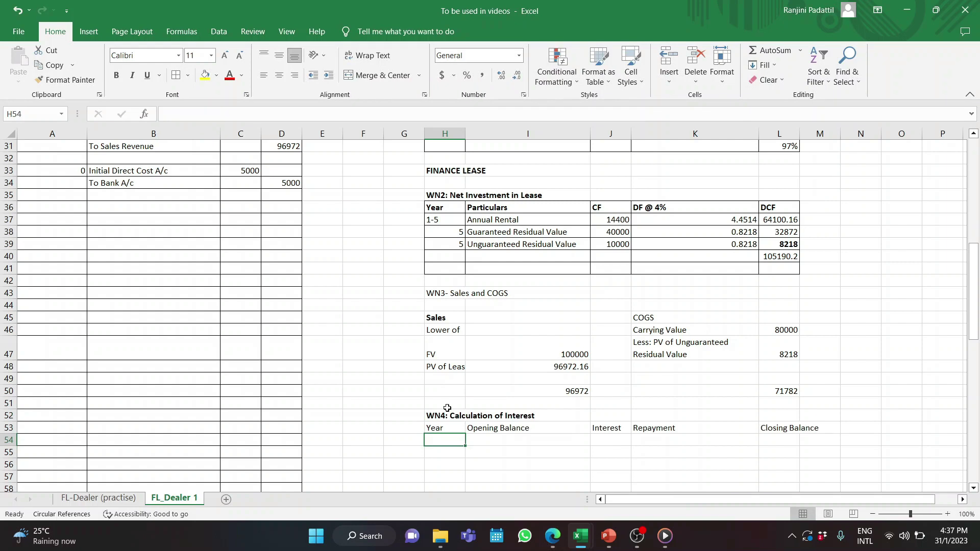
type("1")
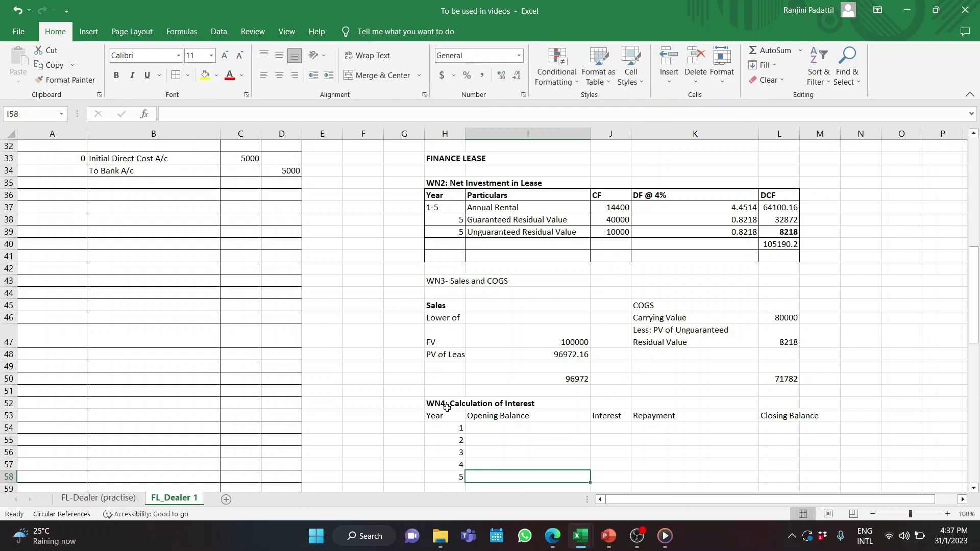
Link the year 1 opening balance in I54 to the net investment total in L40
key("Up")
key("Up")
key("Up")
key("Up")
type("=")
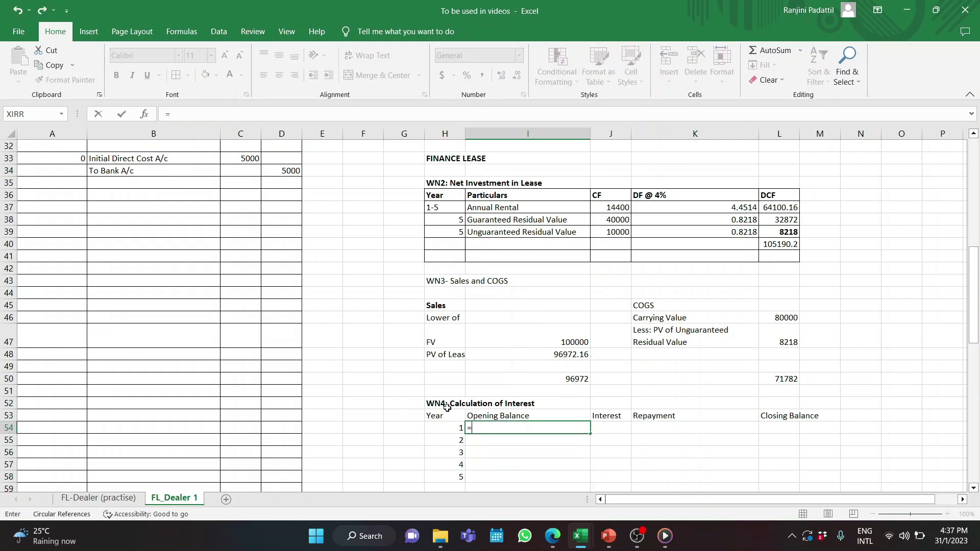
left_click(785, 246)
key("Tab")
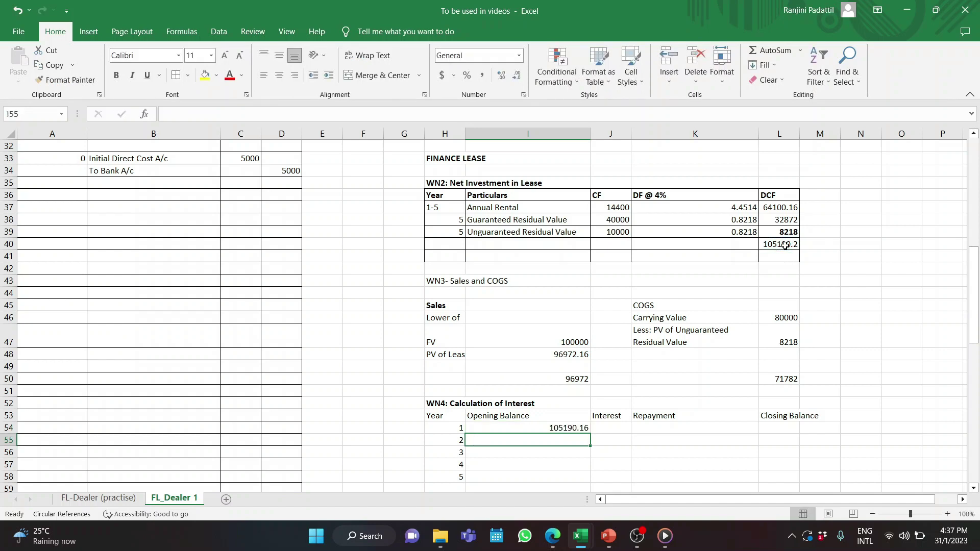
Calculate the year 1 interest in J54 with =I54*4% and enter a repayment of 14400 in K54
type("=")
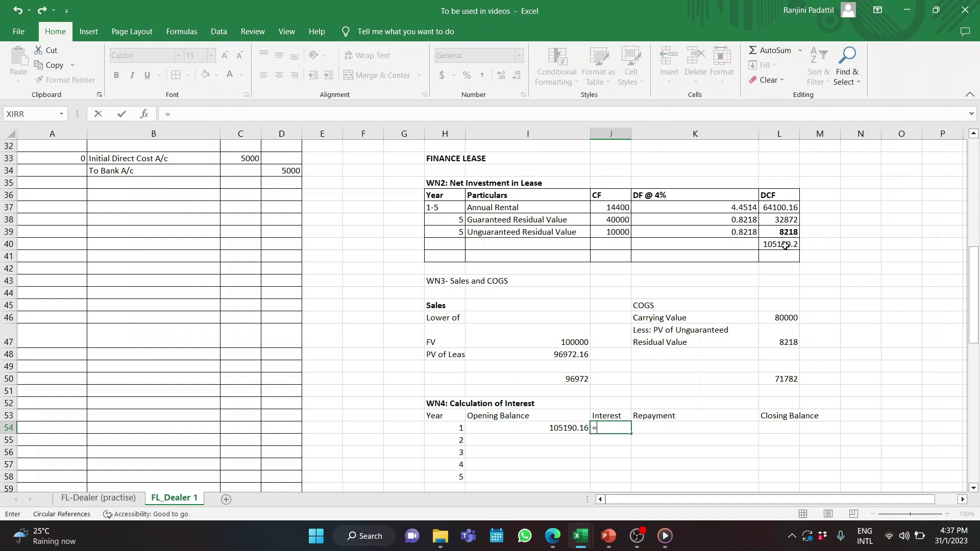
key("Left")
type("*4%")
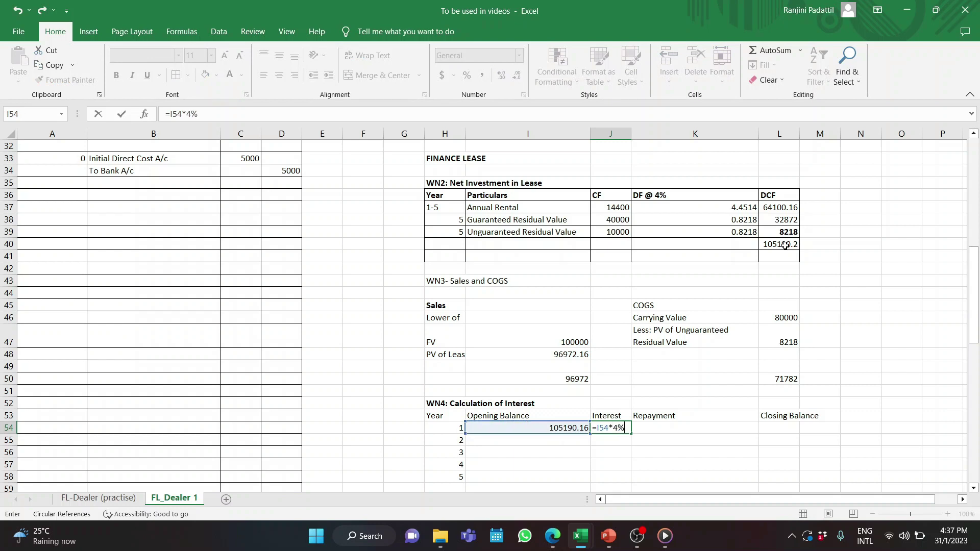
key("Tab")
type("14400")
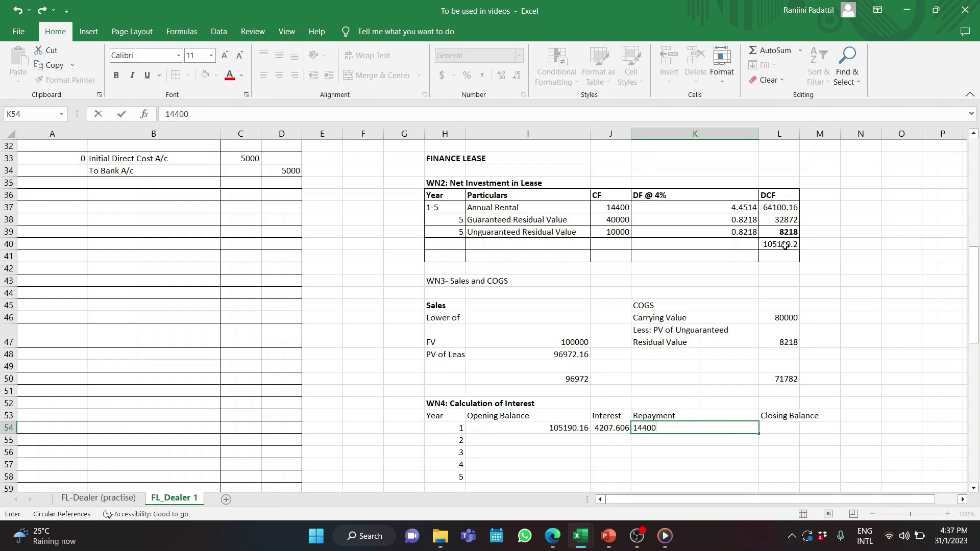
key("Tab")
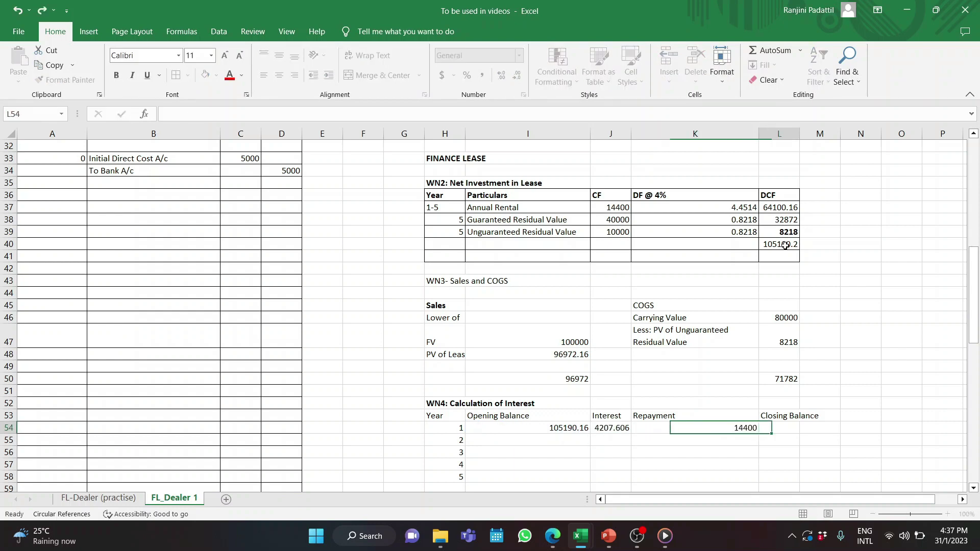
Calculate the year 1 closing balance in L54 with the formula =I54+J54-K54
type("=")
key("Left")
key("Left")
key("Left")
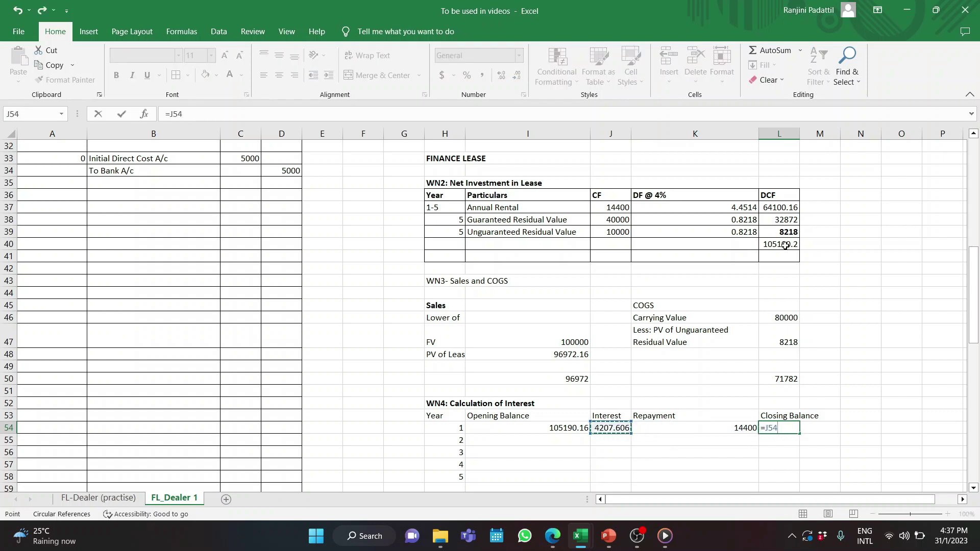
type("+")
key("Left")
key("Left")
type("-")
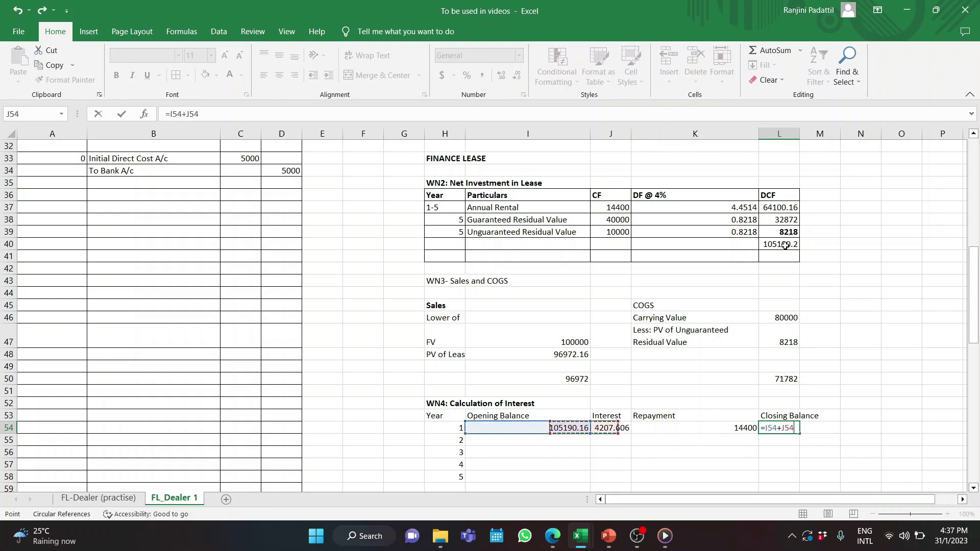
key("Left")
key("Return")
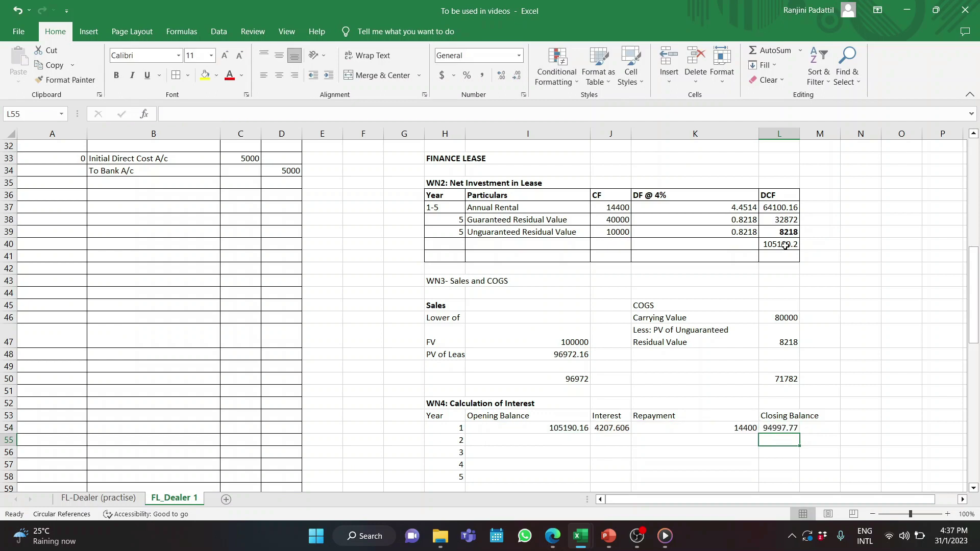
Link the year 2 opening balance in I55 to the year 1 closing balance in L54
key("Left")
key("Left")
key("Left")
type("=")
left_click(780, 428)
key("Return")
Copy the year 1 interest, repayment and closing balance from J54:L54 to the year 2 row
key("Up")
key("Up")
key("Right")
key("shift+Right")
key("shift+Right")
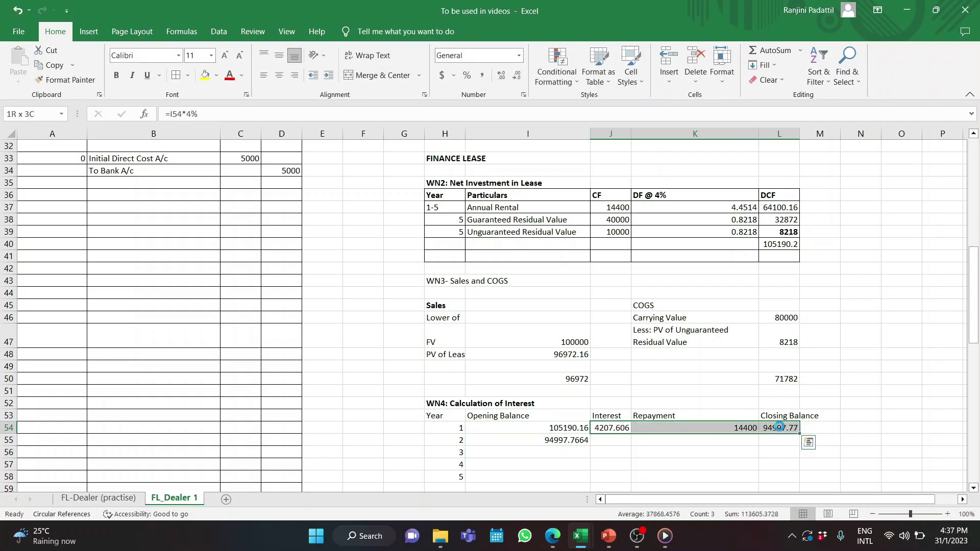
key("ctrl+c")
key("Down")
key("ctrl+v")
key("Escape")
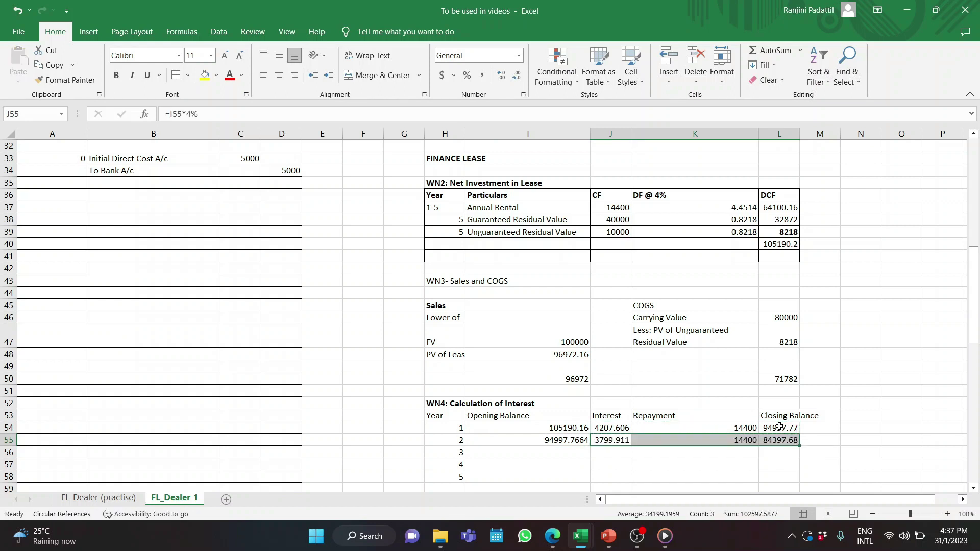
Copy the year 2 row's formulas down through year 5 and format the WN4 table with borders and bold headings
key("Left")
key("shift+Right")
key("shift+Right")
key("shift+Right")
key("ctrl+c")
key("shift+Down")
key("shift+Down")
key("shift+Down")
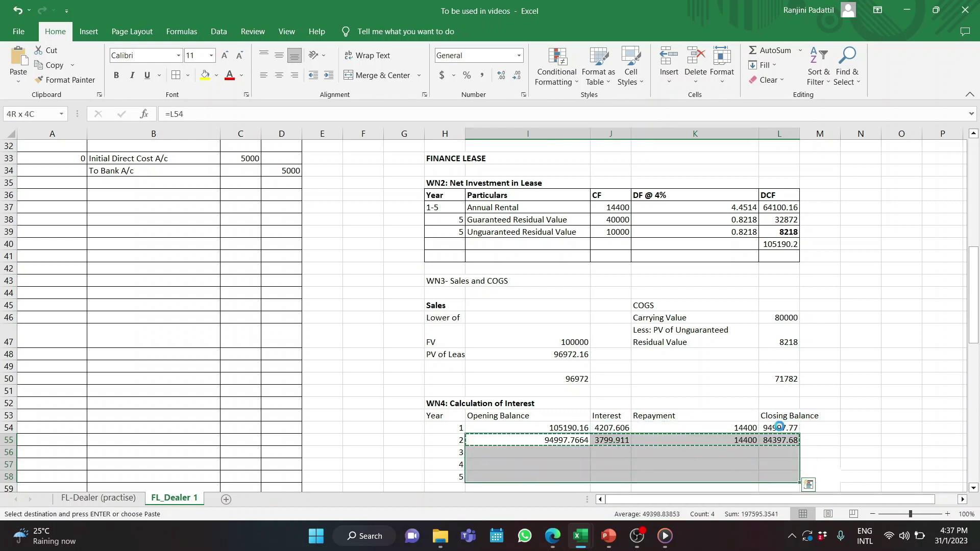
key("ctrl+v")
key("Escape")
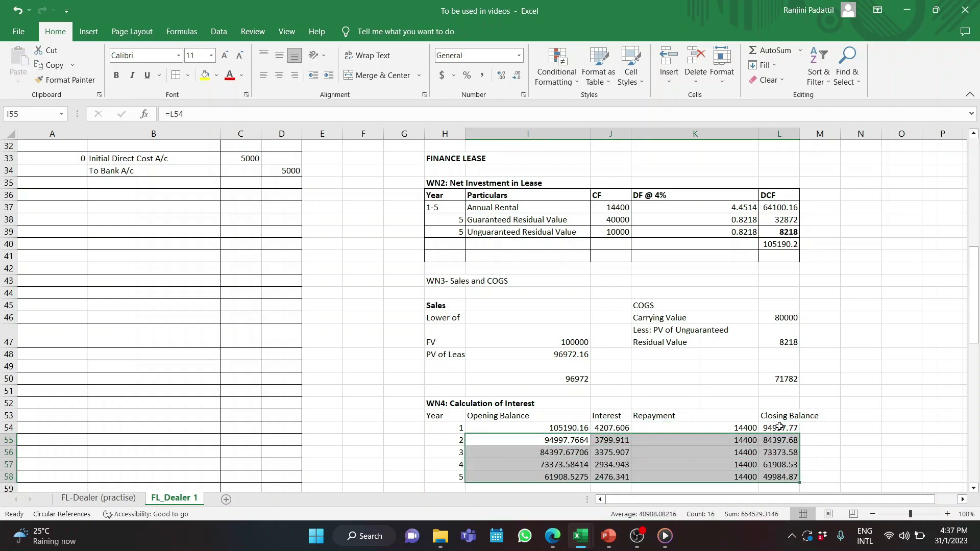
left_click(775, 476)
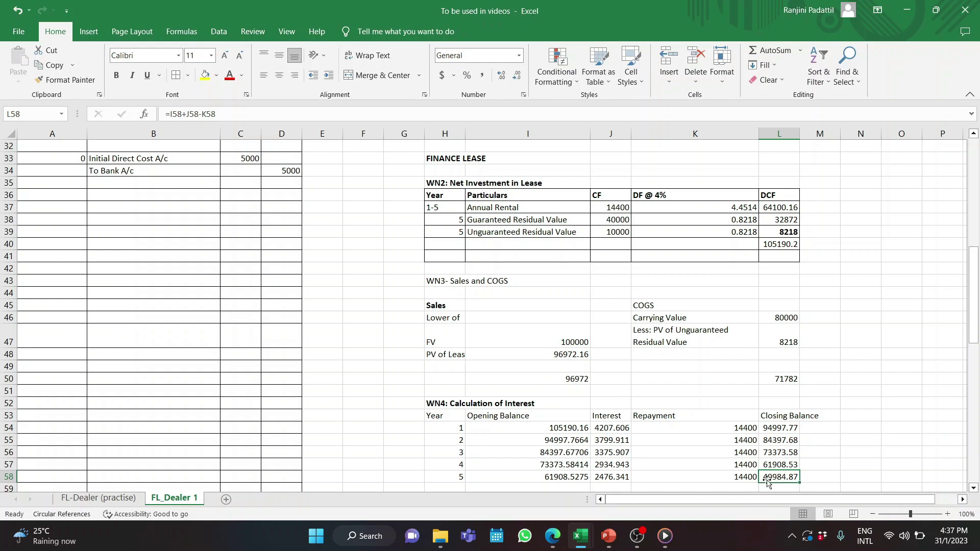
left_click_drag(768, 482, 456, 415)
Start an "End Of the year" entry in row 36 of the journal, debiting Bank A/c with =14400+5000
left_click(76, 197)
type("End Of the year")
key("Tab")
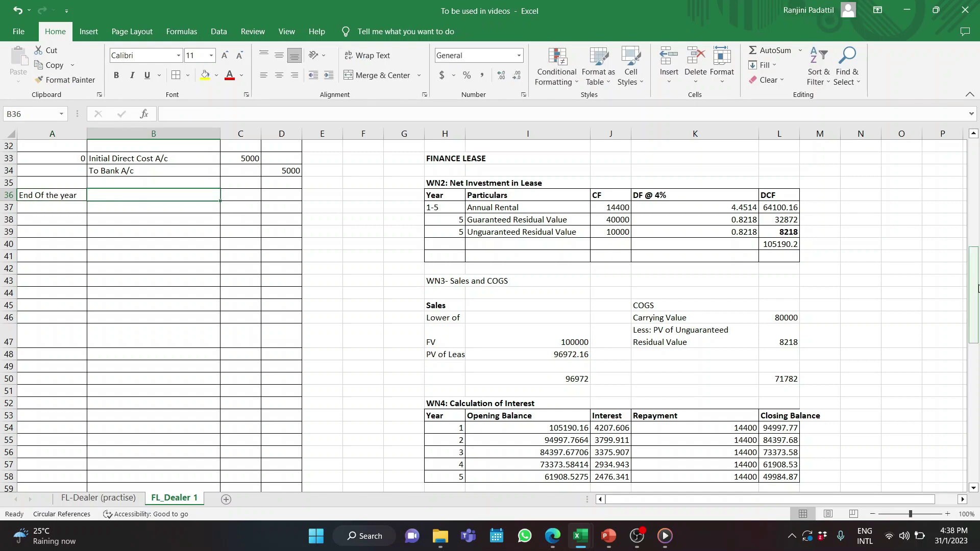
left_click_drag(974, 266, 972, 155)
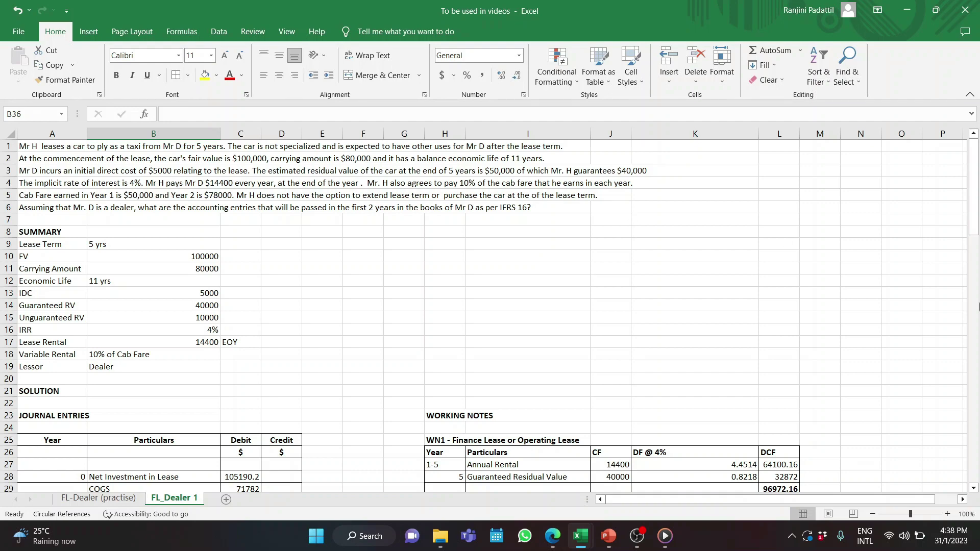
scroll(974, 485, "down", 4)
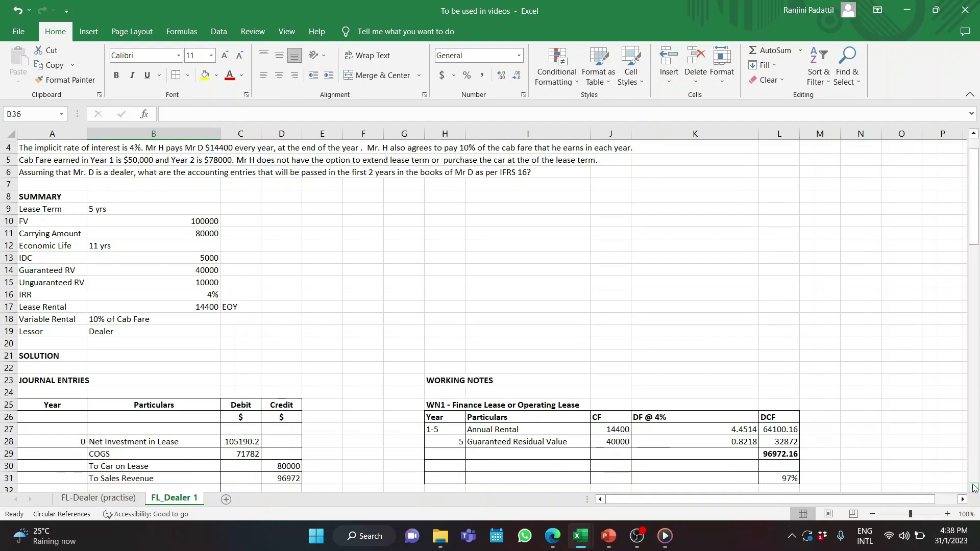
type("Bank A/c")
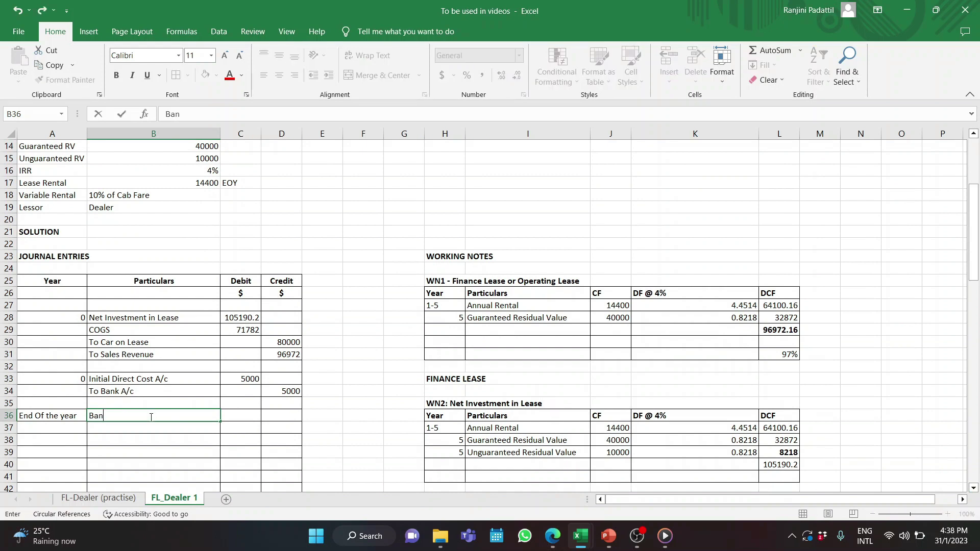
key("Tab")
type("=14400+5000")
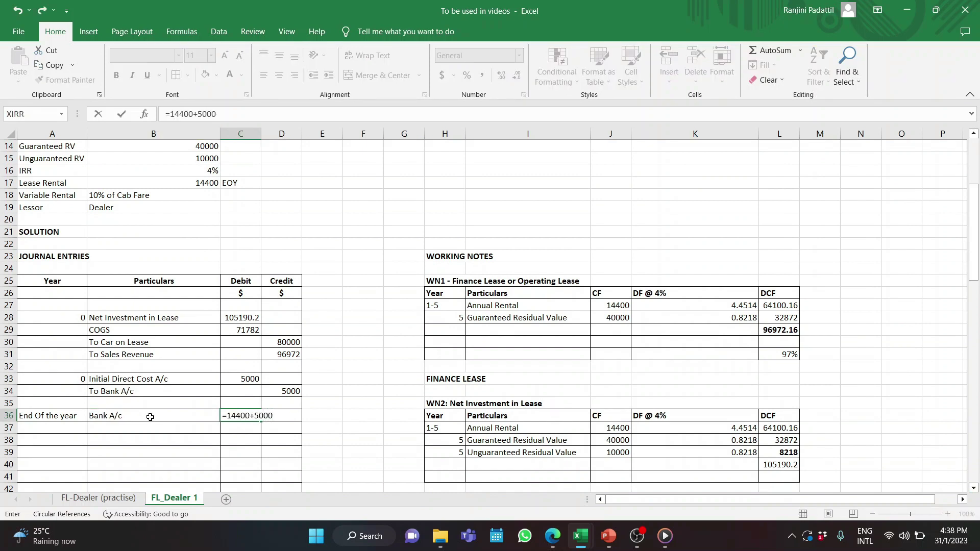
key("Return")
Add a "To Interest" line in row 37 with the credit linked to the year 1 interest in J54
type("To Interest")
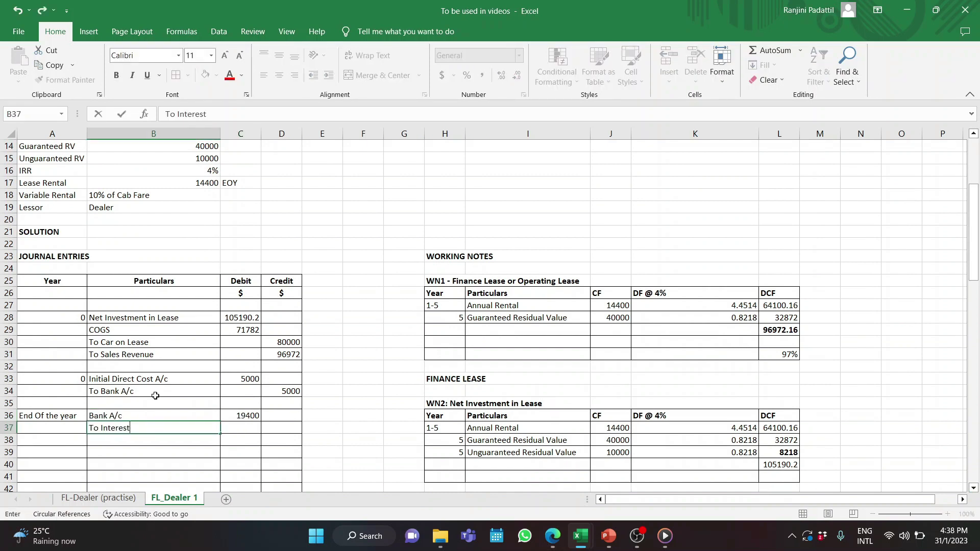
key("Tab")
key("Tab")
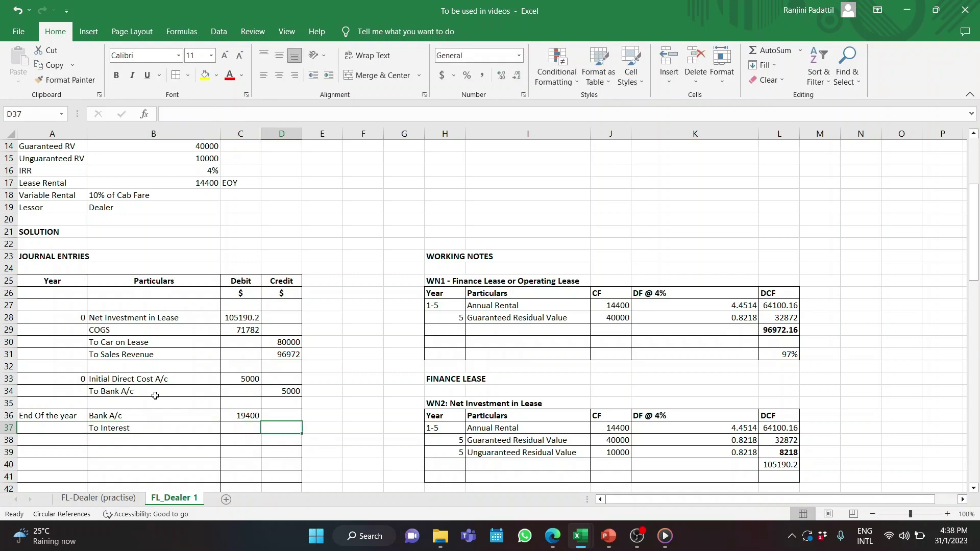
type("=")
scroll(616, 449, "down", 5)
left_click(616, 453)
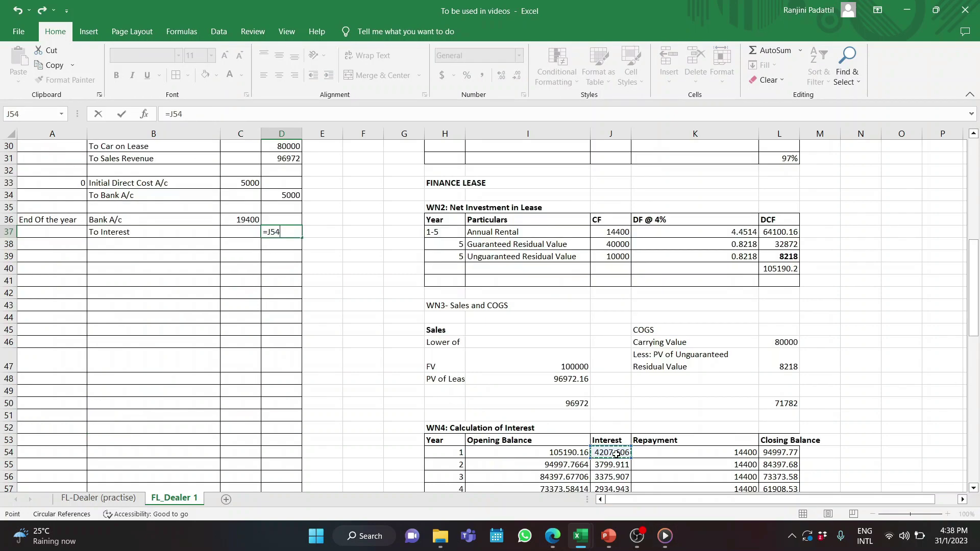
key("Return")
Add a "To Income from lease" line in row 38 of the journal with a credit of 5000
key("Left")
key("Left")
type("To Income from lease")
key("Tab")
key("Tab")
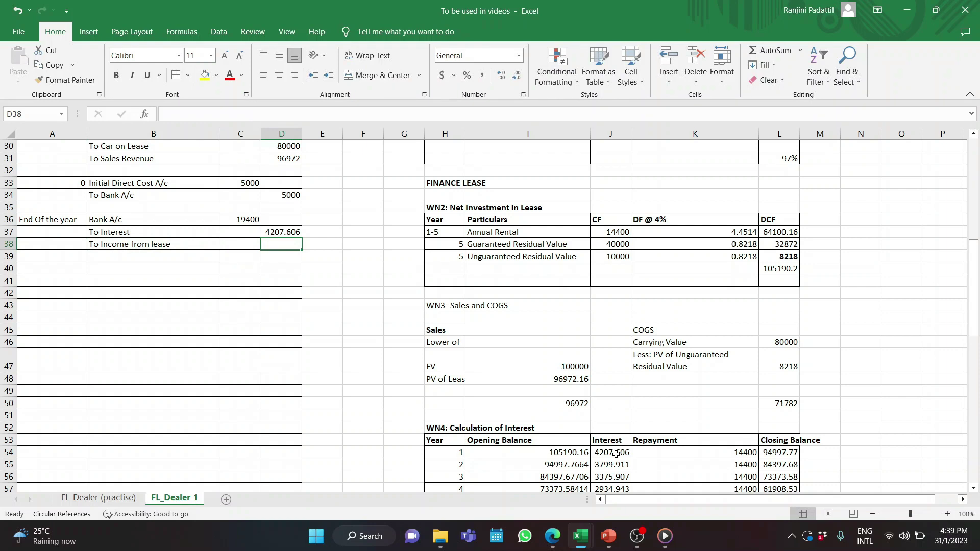
type("5000")
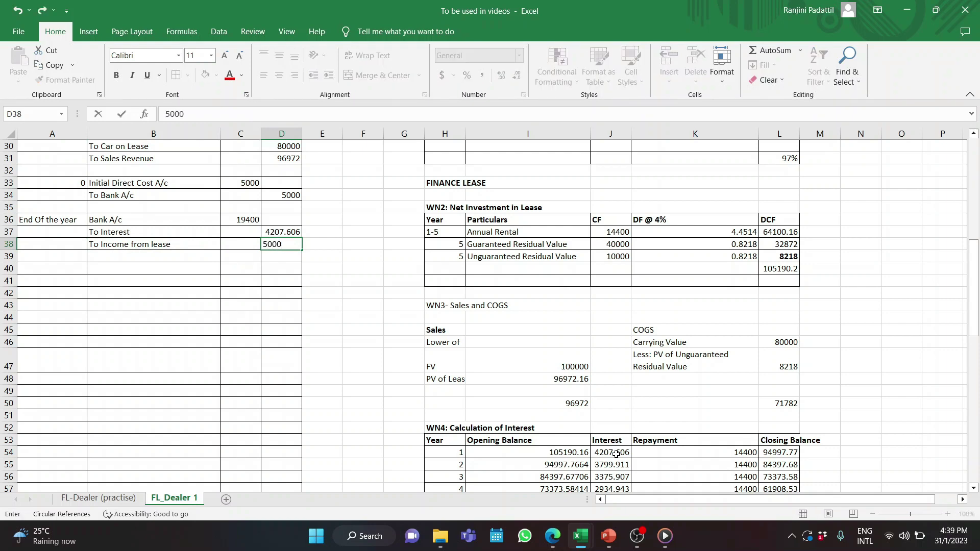
key("Return")
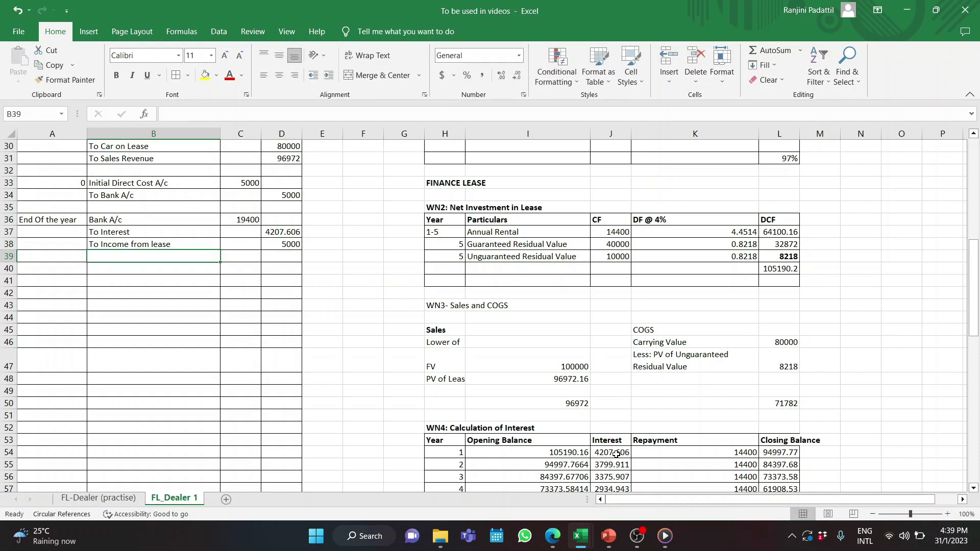
Add a "To Net Investment in Lease" line in row 39 of the journal with the credit =C36-(D38+D37)
type("To Net Investment in Lease")
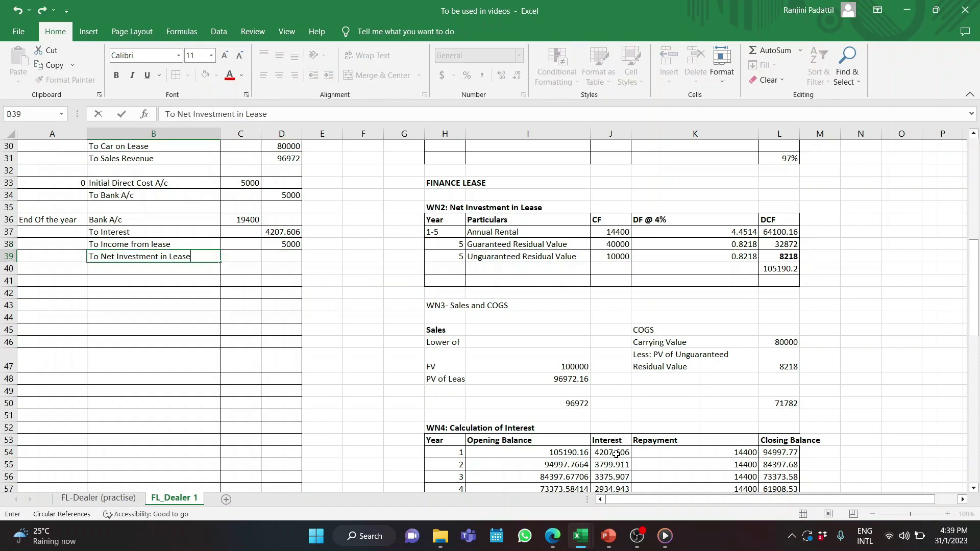
key("Tab")
key("Tab")
type("=")
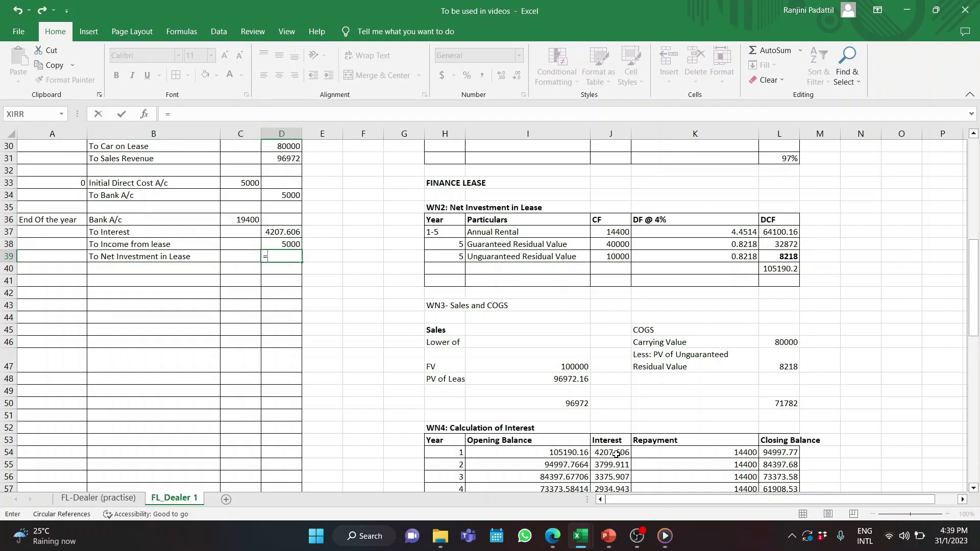
left_click(252, 218)
type("-")
left_click(268, 232)
type("-D38")
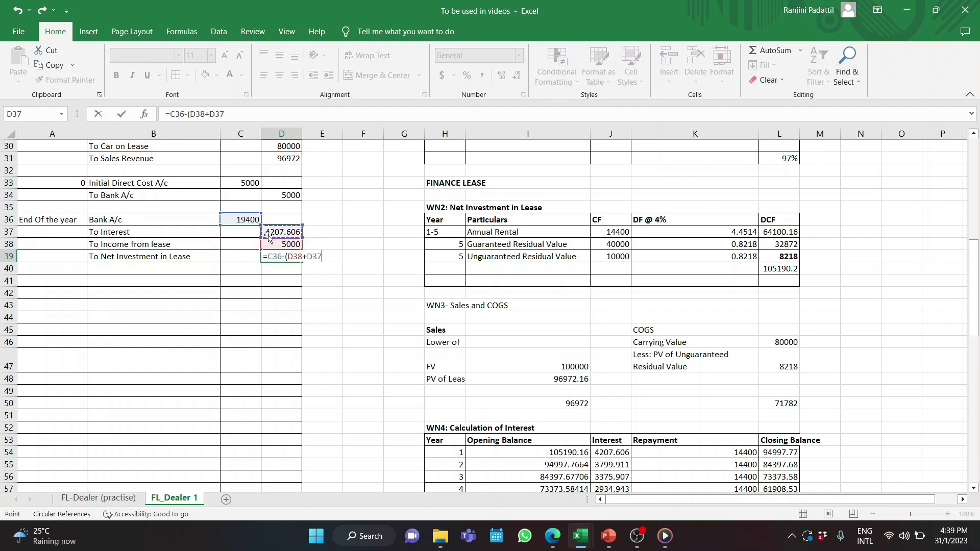
key("Return")
Enter the closing entry particulars "Interest A/c", "Income from Lease A/c" and "To Initial Direct Cost" in B41 to B43
left_click(116, 281)
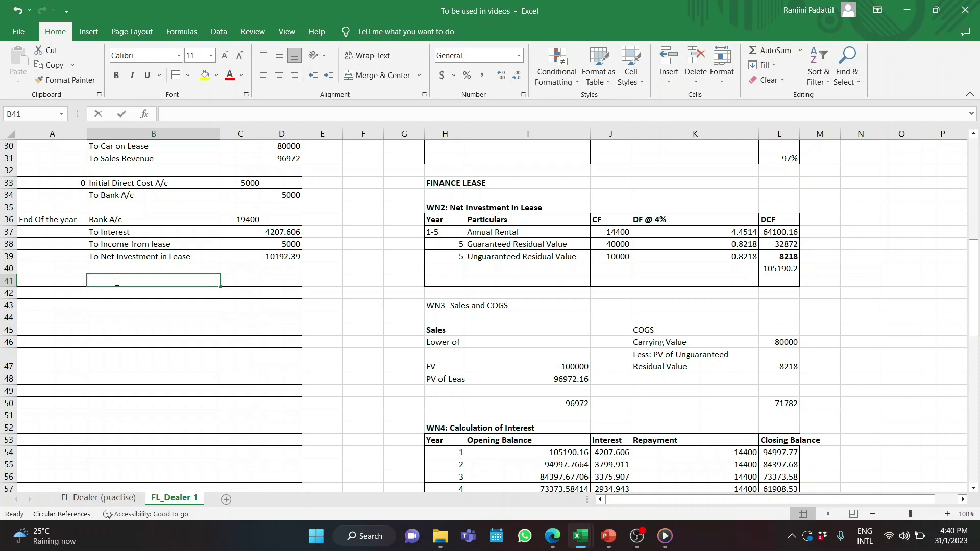
type("Interest")
key("Return")
type("Income from Lease A/c")
key("Return")
type("To Initia")
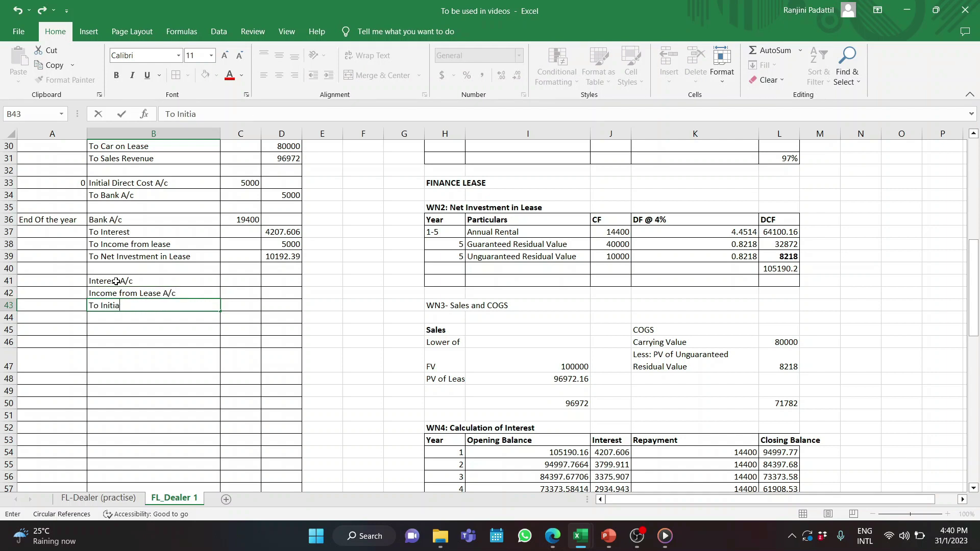
type("l Direct Cost")
Link the Interest A/c debit in C41 to D37 and the Income from Lease A/c debit in C42 to D38
left_click(240, 281)
type("=")
left_click(295, 231)
key("Return")
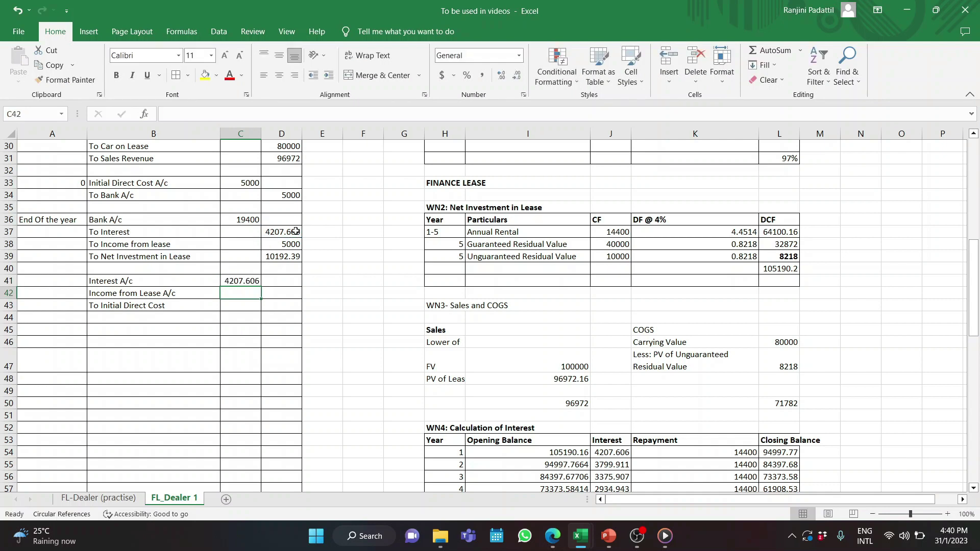
type("=")
left_click(285, 246)
key("Return")
Link the Initial Direct Cost credit in D43 to the initial direct cost debit in C33
key("Right")
type("=")
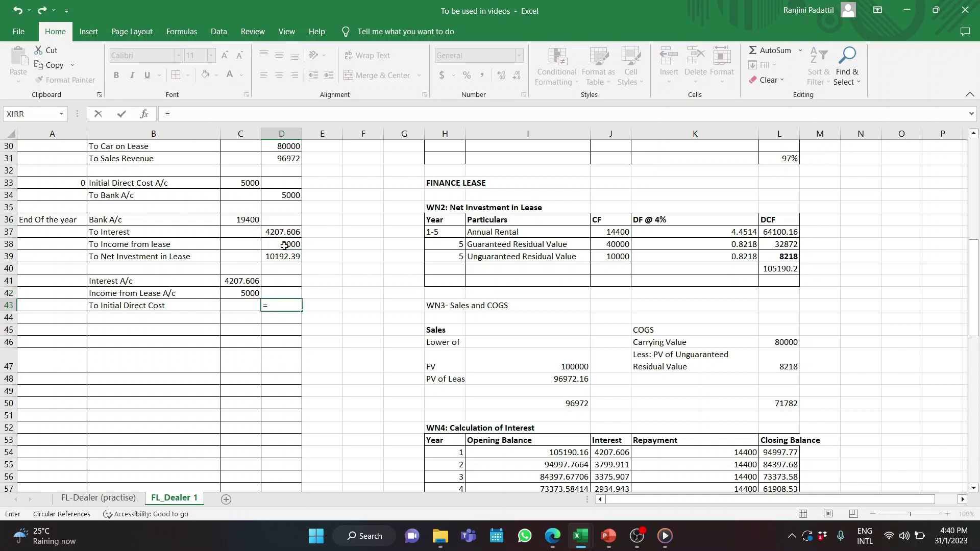
left_click(243, 183)
key("Return")
Add a "To P&L A/c" line in row 44 with the credit linked to the interest debit in C41
key("Left")
key("Left")
type("To P")
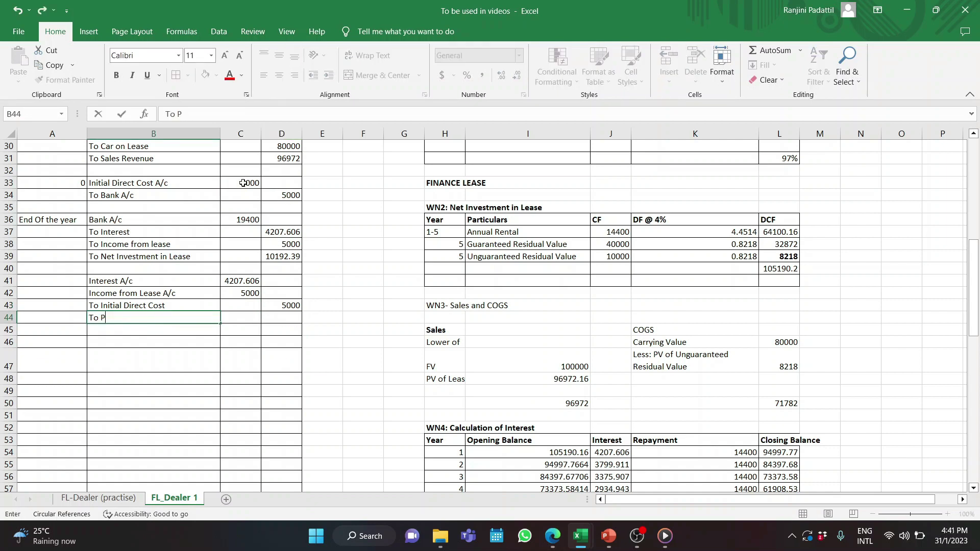
type("&L A/c")
key("Right")
key("Right")
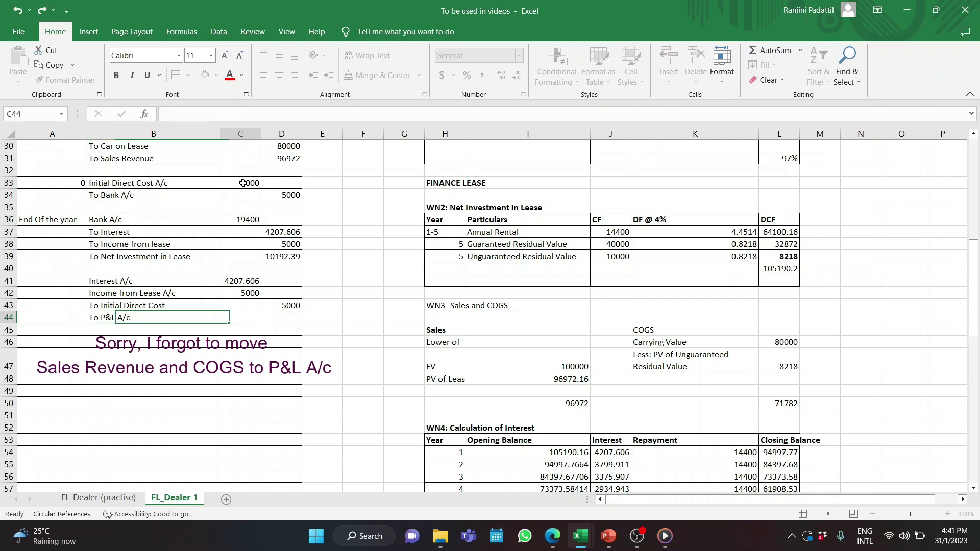
type("=")
left_click(239, 281)
key("Return")
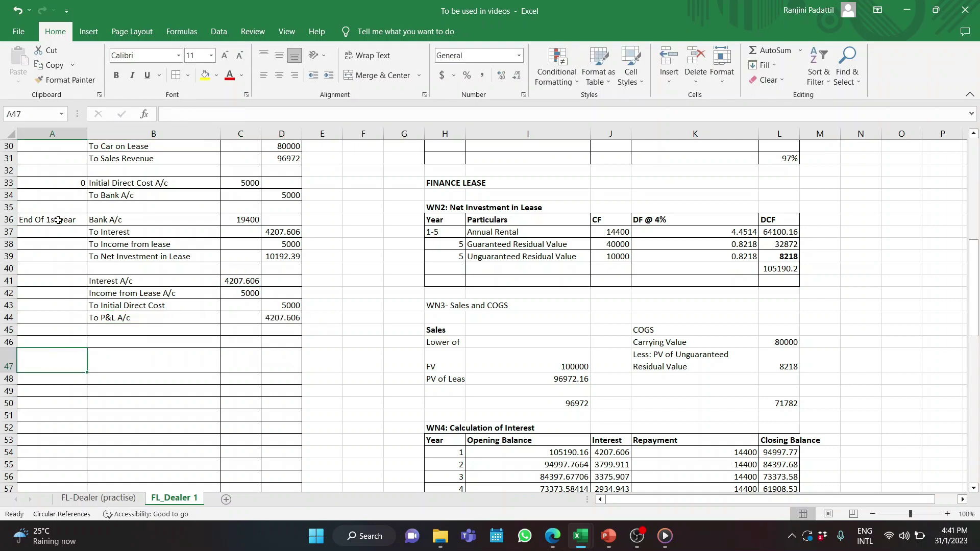
Enter "End of 2nd year" in A47 and copy the first-year particulars from B36:B44 to B47
type("End of ")
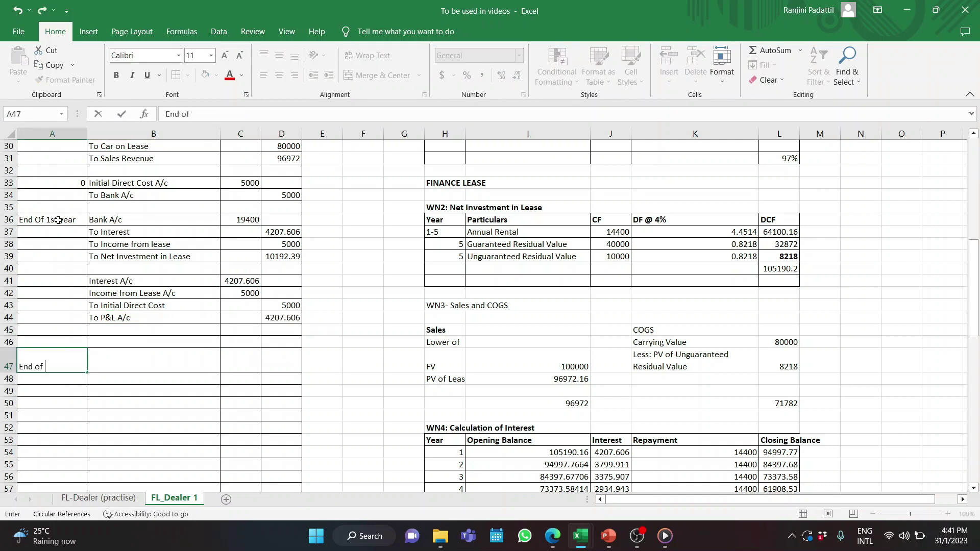
type("2nd year")
left_click_drag(127, 221, 130, 319)
key("ctrl+c")
left_click(115, 362)
key("Return")
Enter the second-year Bank A/c debit in C47 as =14400+7800
left_click(243, 364)
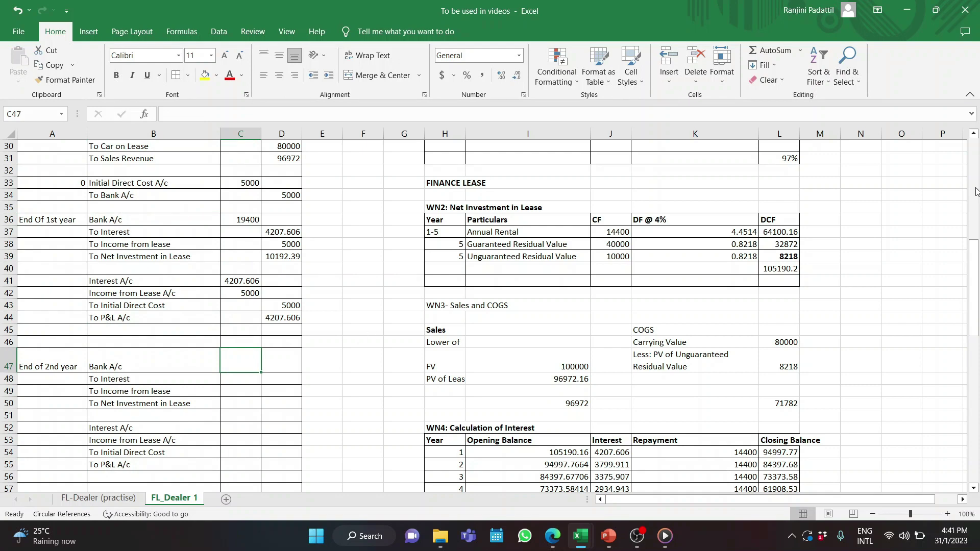
left_click(976, 152)
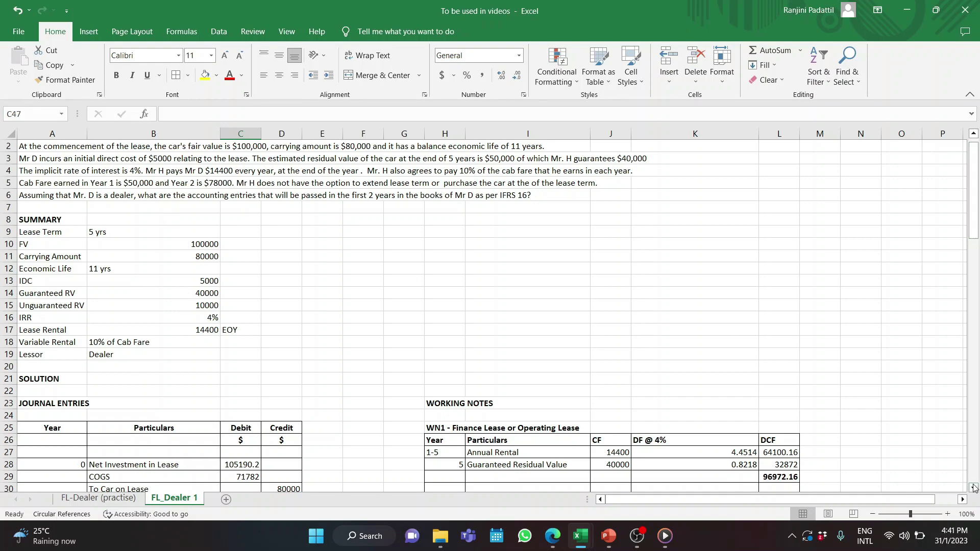
type("=14400+7800")
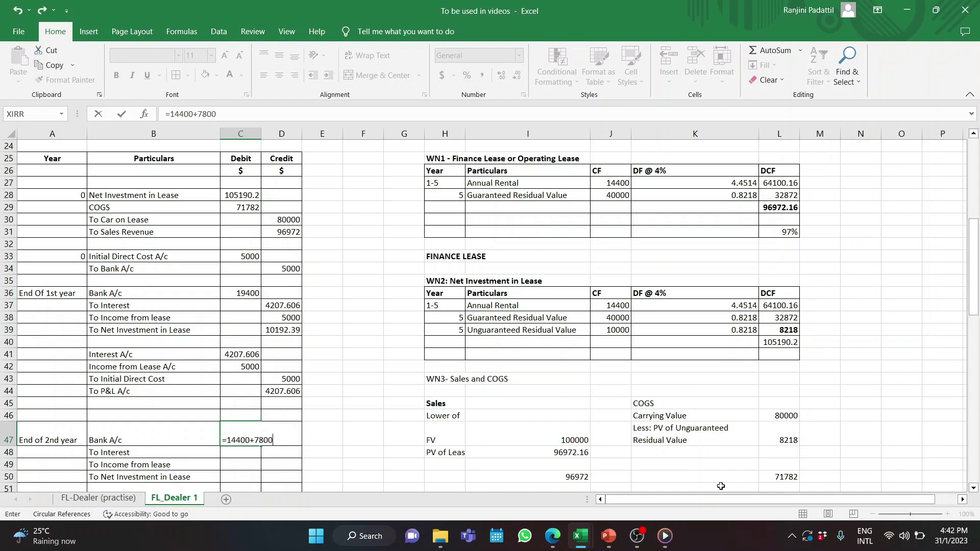
key("Return")
Link the second-year interest credit in D48 to the year 2 interest in the WN4 table
key("Right")
type("=")
left_click_drag(974, 306, 976, 370)
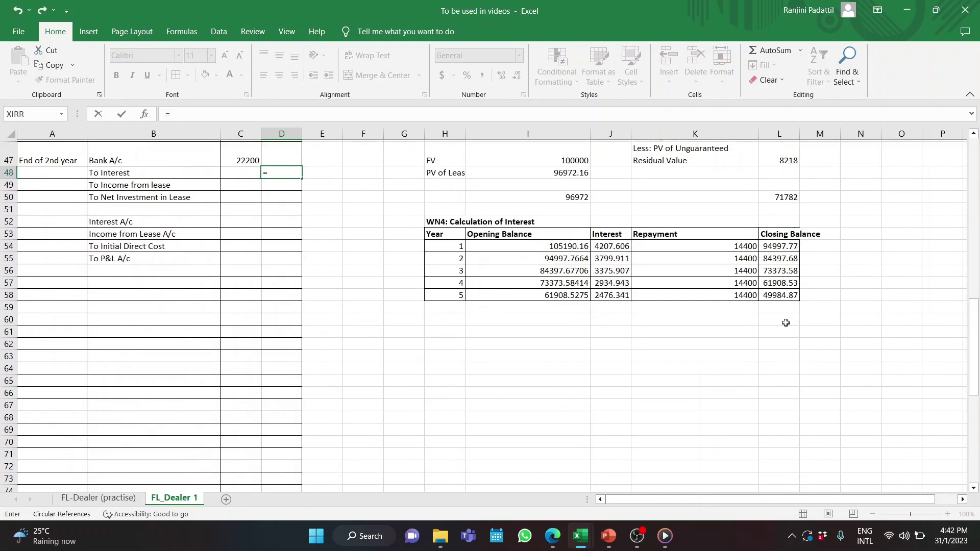
left_click(606, 256)
key("Return")
Credit income from lease with 7800 in D49 and net investment in lease with =C47-D48-D49 in D50
type("7800")
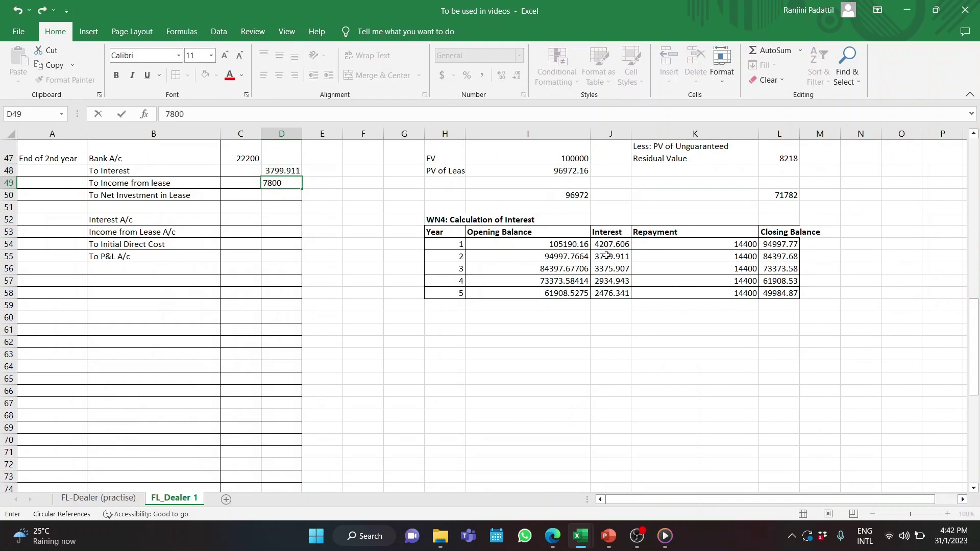
key("Return")
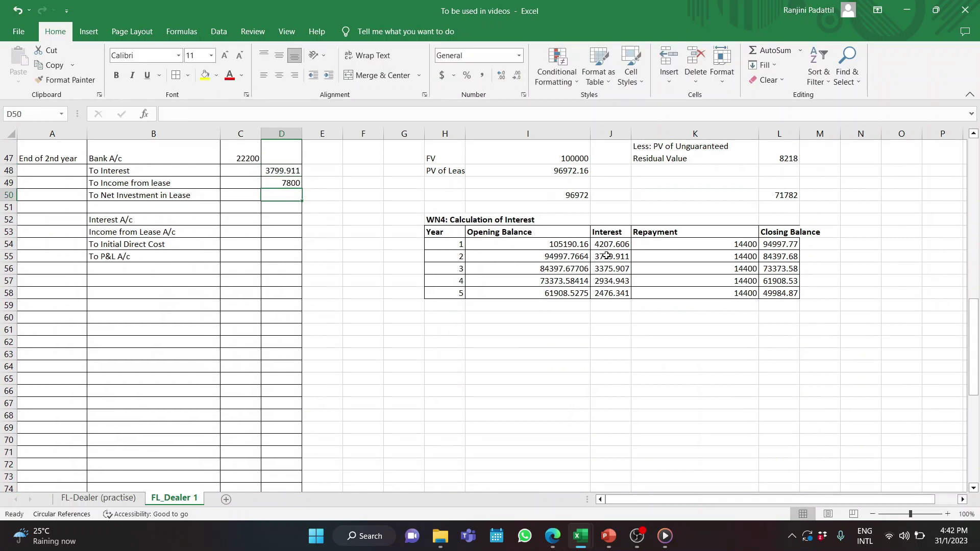
type("=C47-D48-D49")
key("Return")
Link the second-year Interest A/c debit in C52 to D48 and the Income from Lease A/c debit in C53 to D49
left_click(230, 225)
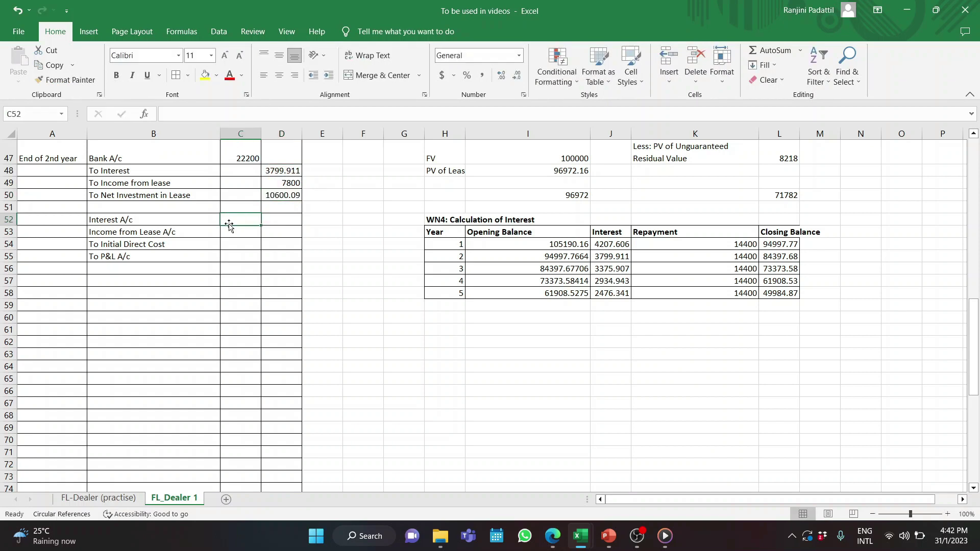
type("=")
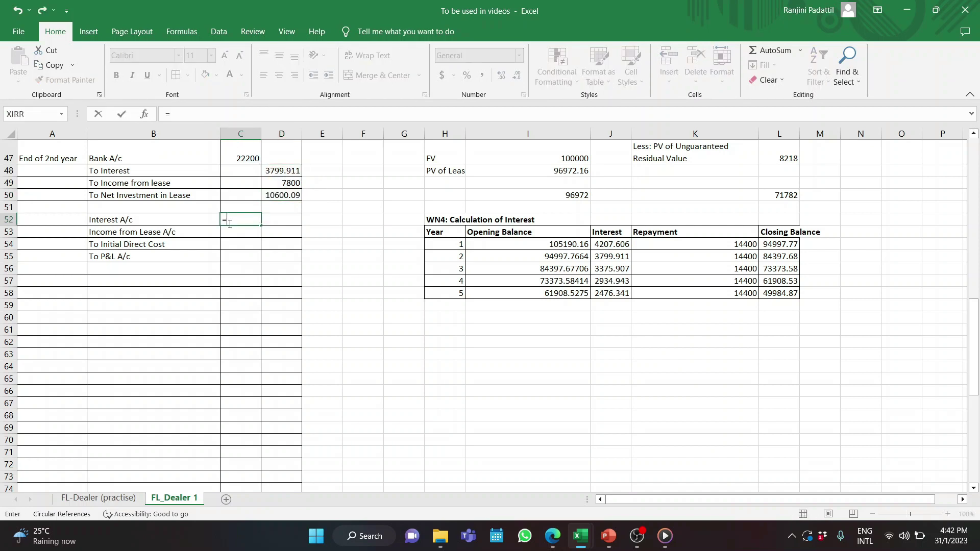
left_click(285, 175)
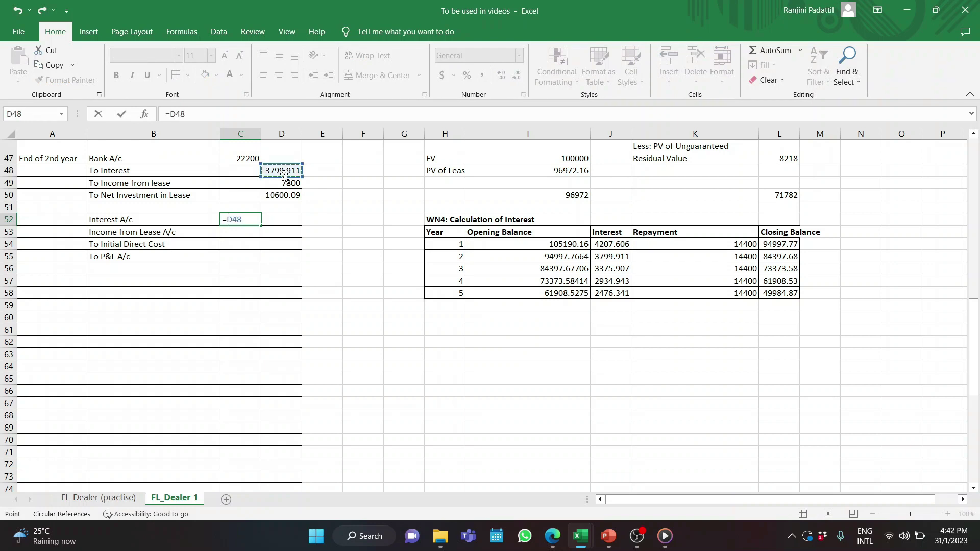
key("Return")
type("=")
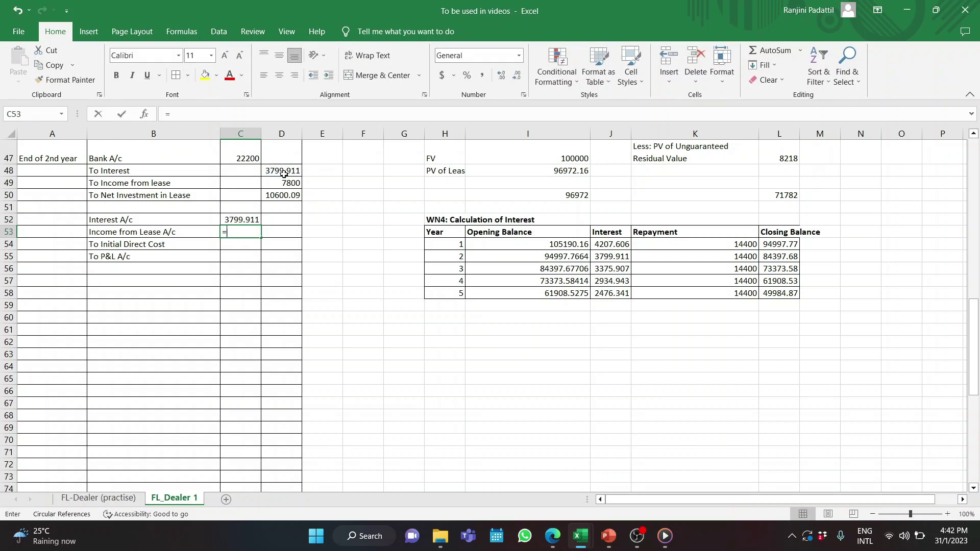
left_click(289, 185)
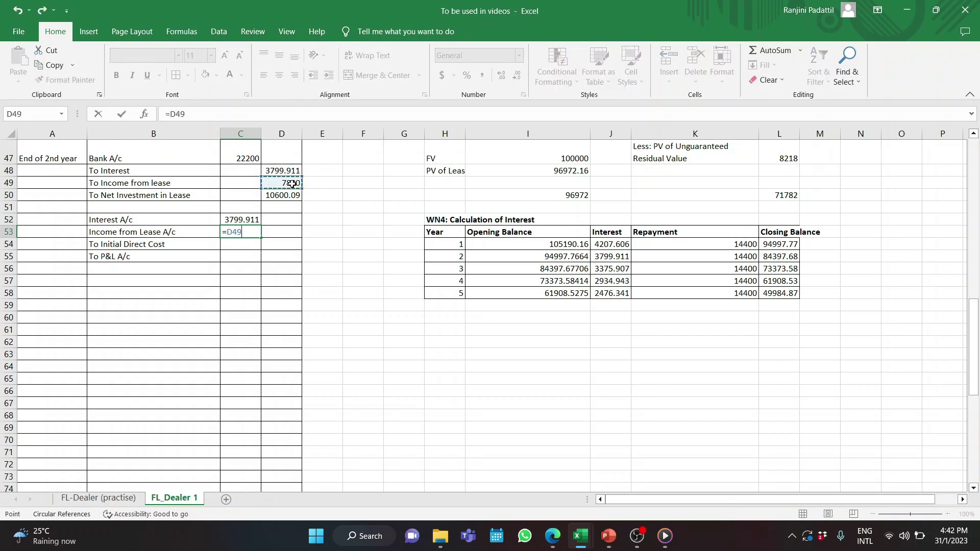
key("Return")
Remove "To Initial Direct Cost" from the second-year closing entry and move "To P&L A/c" up to B54
key("Left")
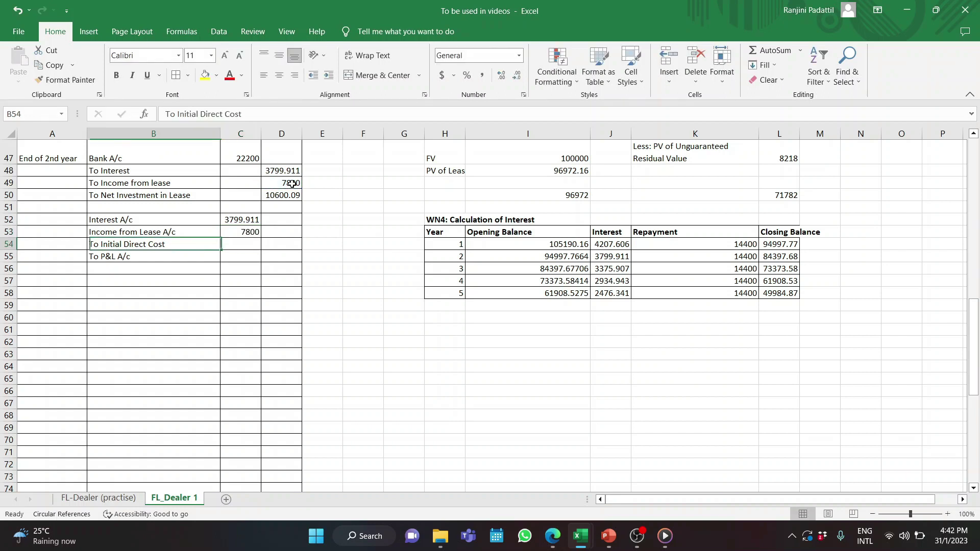
key("Delete")
key("Down")
key("ctrl+x")
key("Up")
key("Return")
Enter the second-year P&L A/c credit in D54 as the sum of C52:C53
key("Right")
key("Right")
type("=sum(")
left_click_drag(240, 220, 241, 232)
key("Return")
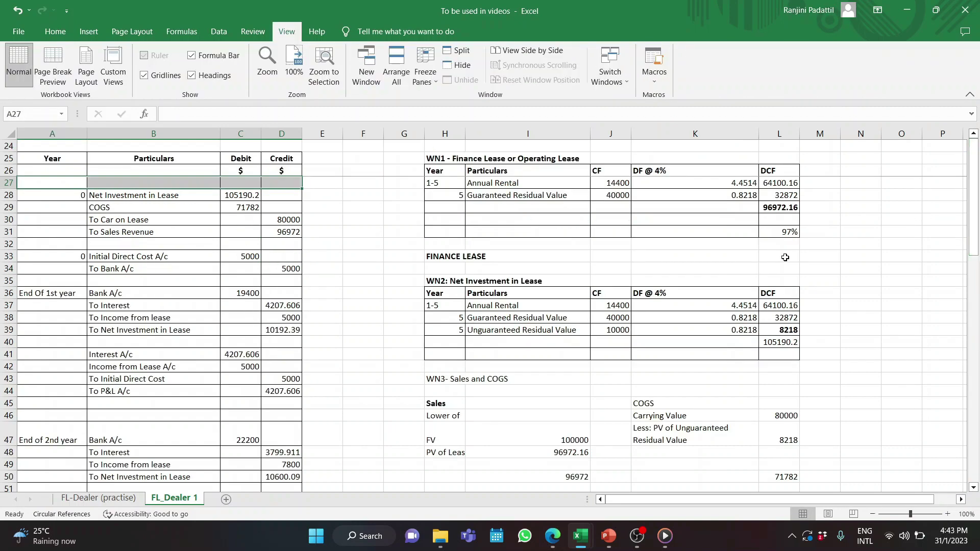
Review the commencement and first-year journal entries, and look over the second-year entries below them
left_click(146, 210)
left_click_drag(54, 193, 295, 269)
left_click_drag(55, 295, 283, 402)
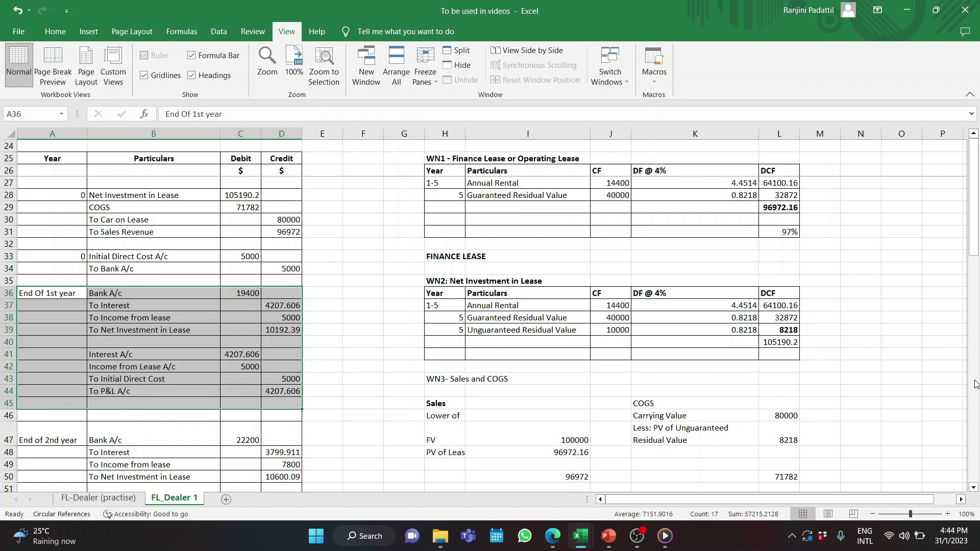
left_click_drag(973, 487, 975, 489)
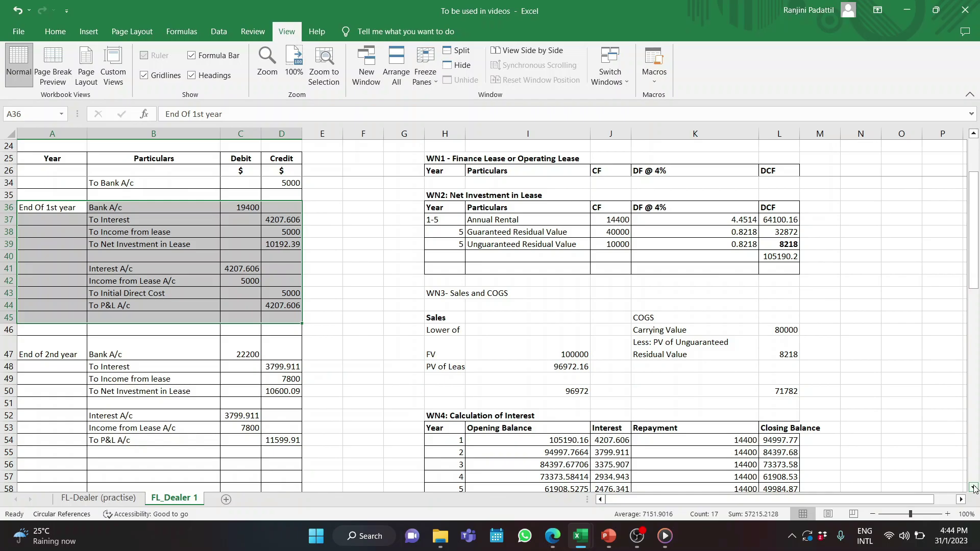